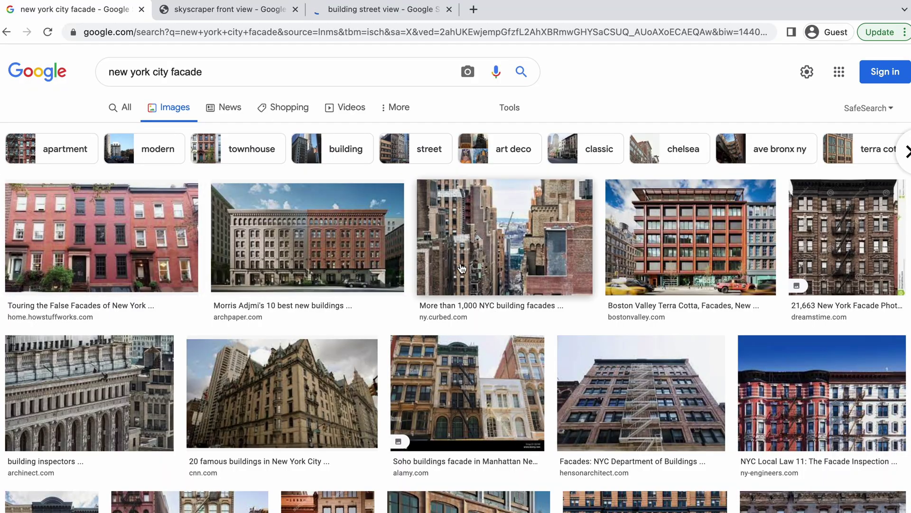
Open the Morris Adjmi building photo's preview in the 'new york city facade' image results.
{"action": "left_click", "coordinate": [375, 250]}
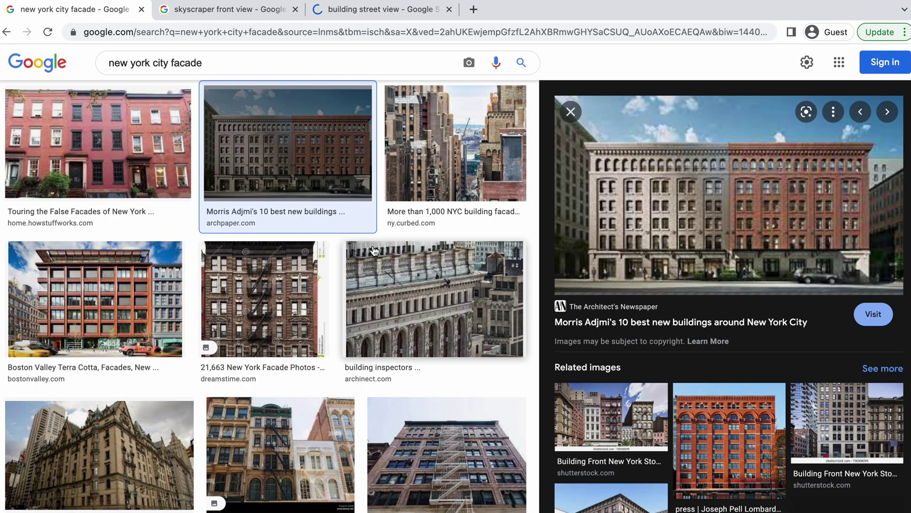
Preview the Curbed facade photo and the Soho building facade photo.
{"action": "left_click", "coordinate": [404, 200]}
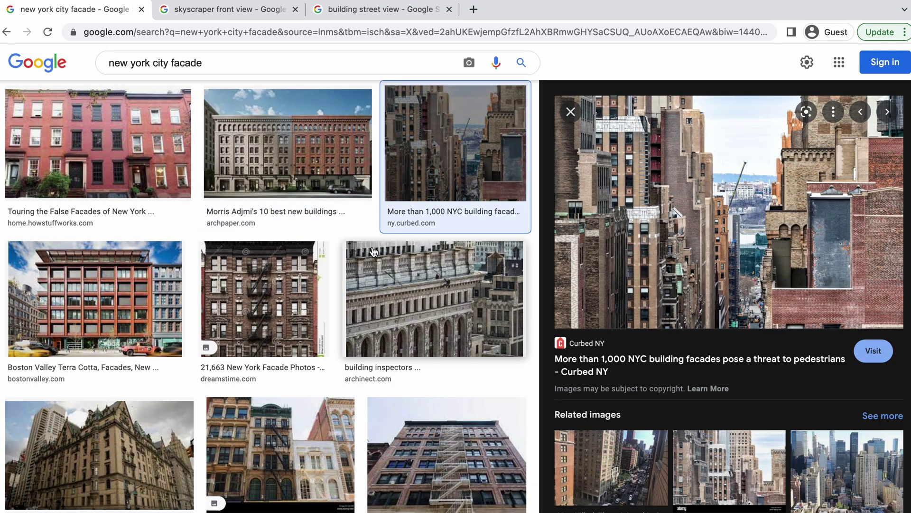
{"action": "left_click", "coordinate": [279, 475]}
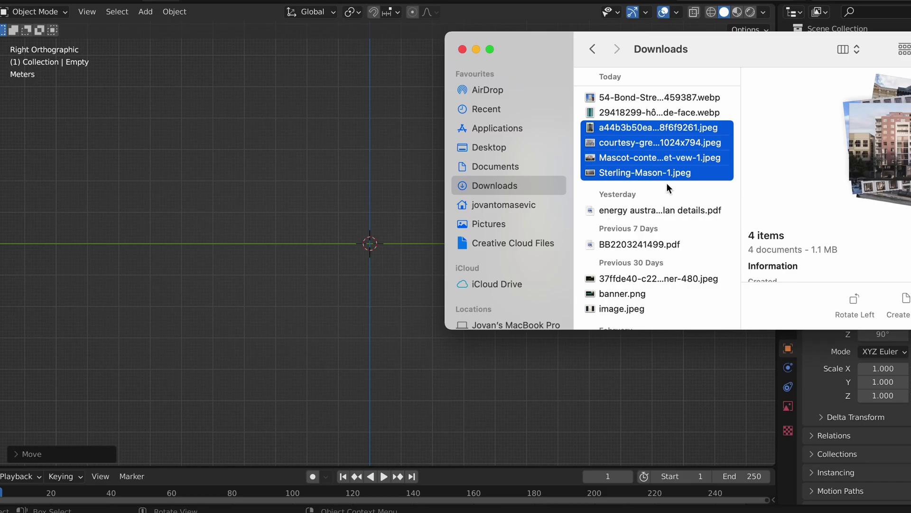
Drag the white building, cast-iron facade and Mascot building photos into the viewport as reference images.
{"action": "left_click", "coordinate": [691, 97]}
{"action": "left_click", "coordinate": [693, 129]}
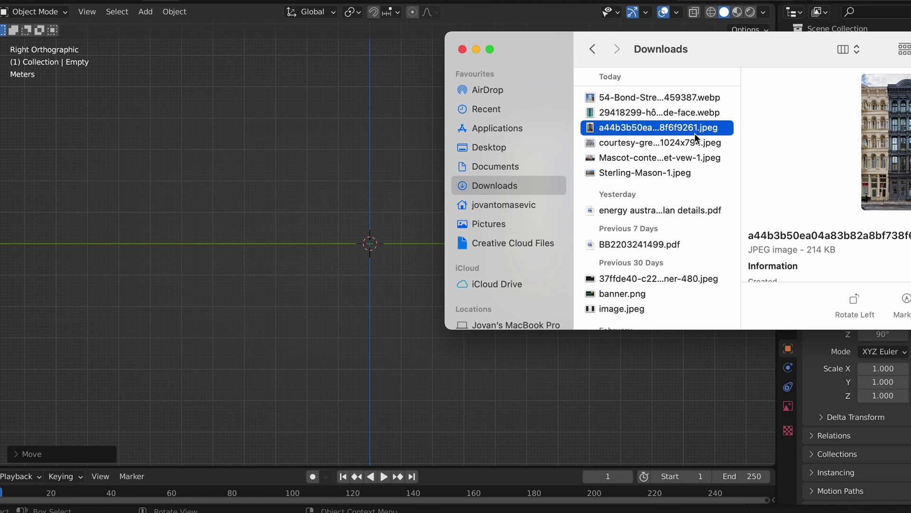
{"action": "left_click_drag", "start_coordinate": [613, 146], "coordinate": [175, 174]}
{"action": "left_click_drag", "start_coordinate": [645, 134], "coordinate": [323, 144]}
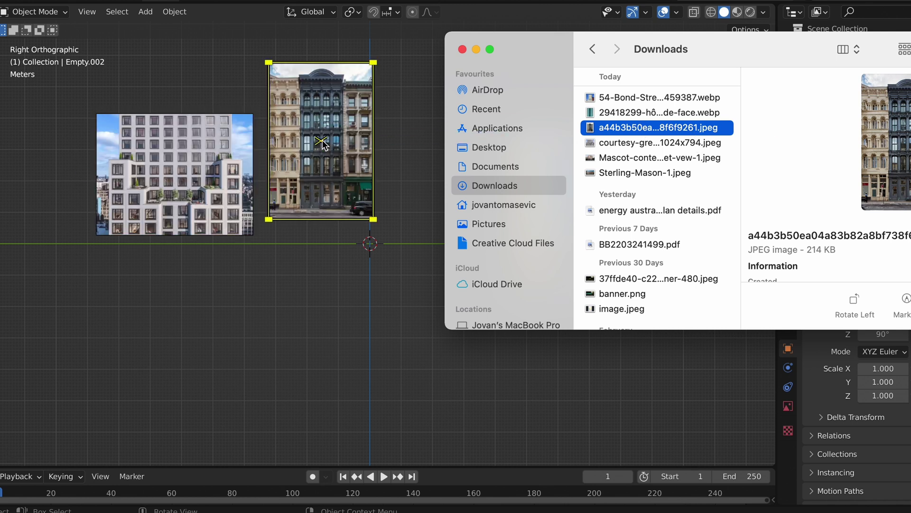
{"action": "left_click_drag", "start_coordinate": [637, 161], "coordinate": [215, 341]}
Reposition the right-hand reference image and turn one image about the Z axis.
{"action": "left_click", "coordinate": [543, 274]}
{"action": "key", "text": "g"}
{"action": "left_click", "coordinate": [601, 264]}
{"action": "middle_click_drag", "start_coordinate": [601, 264], "coordinate": [641, 297]}
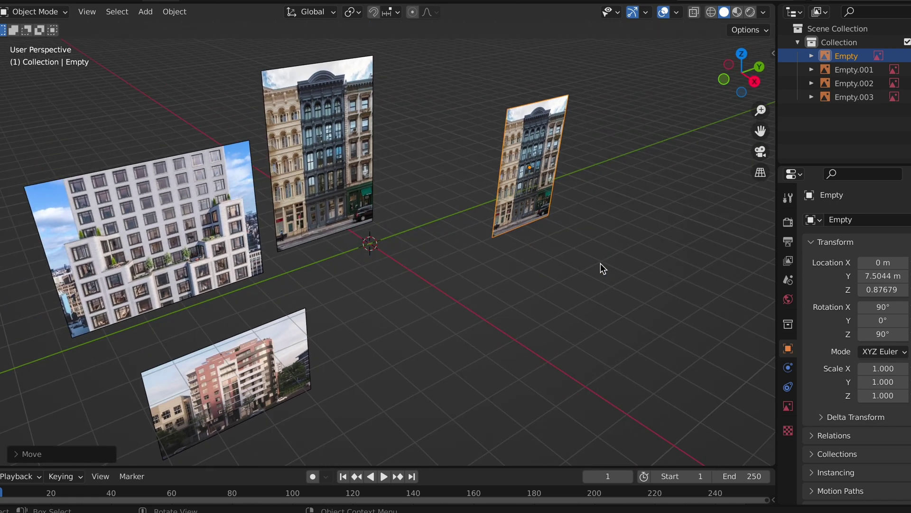
{"action": "key", "text": "g"}
{"action": "key", "text": "z"}
{"action": "key", "text": "Return"}
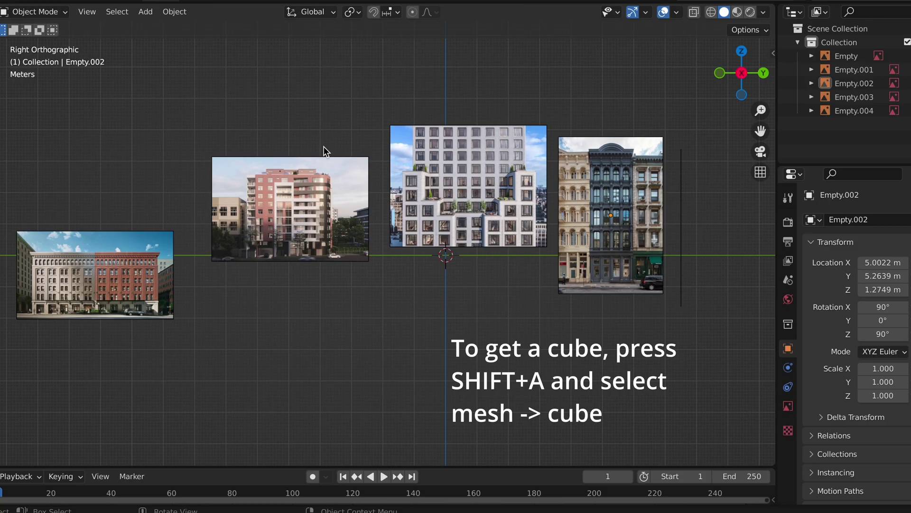
Add a cube and move it onto the red-brick building reference photo.
{"action": "key", "text": "shift+a"}
{"action": "mouse_move", "coordinate": [333, 141]}
{"action": "left_click", "coordinate": [380, 161]}
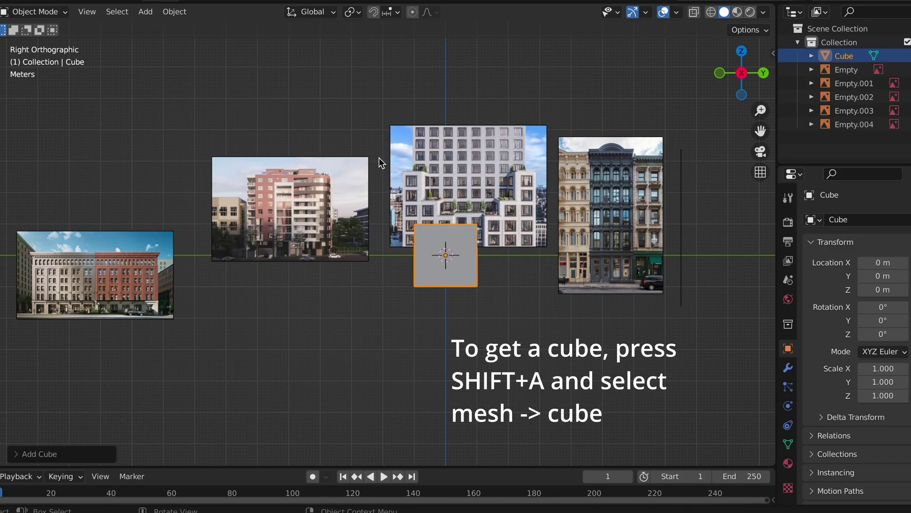
{"action": "key", "text": "g"}
{"action": "left_click", "coordinate": [328, 267]}
{"action": "middle_click_drag", "start_coordinate": [328, 266], "coordinate": [512, 249], "text": "shift"}
{"action": "key", "text": "g"}
{"action": "left_click", "coordinate": [172, 321]}
{"action": "scroll", "coordinate": [173, 321], "scroll_direction": "up", "scroll_amount": 5}
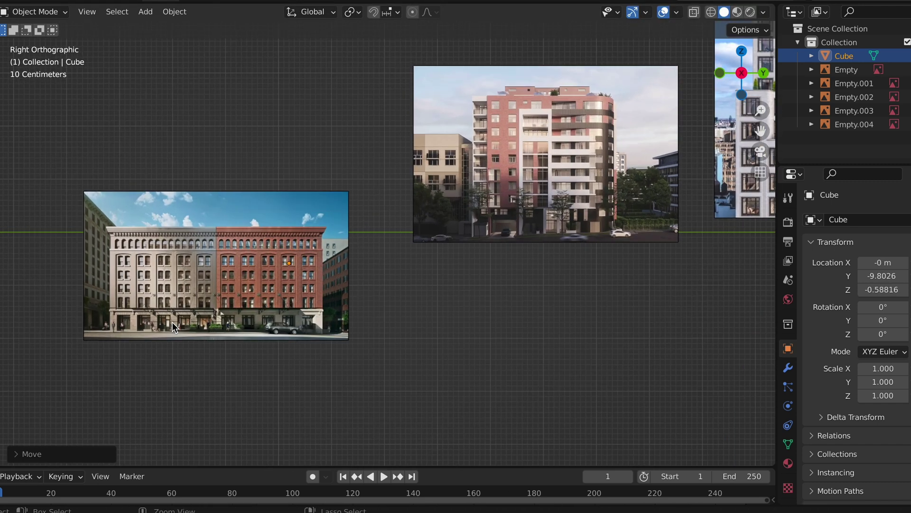
{"action": "middle_click_drag", "start_coordinate": [172, 321], "coordinate": [291, 266], "text": "shift"}
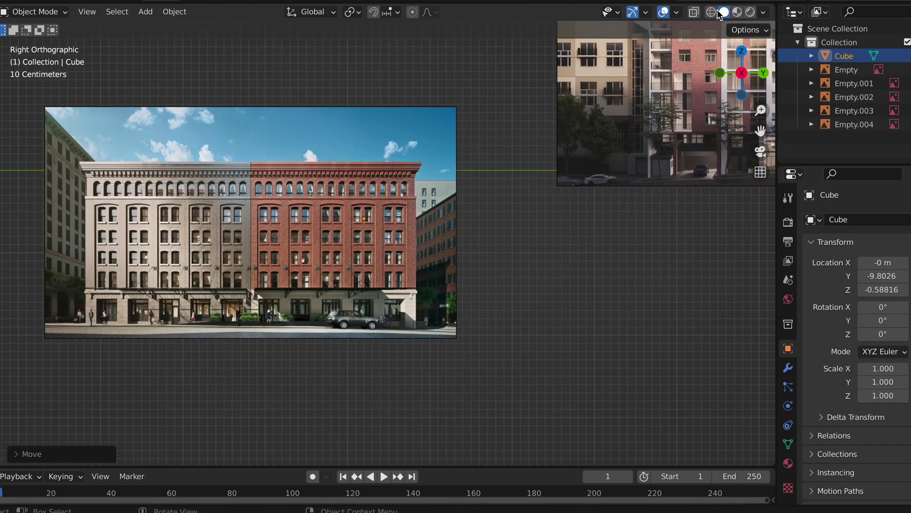
{"action": "middle_click_drag", "start_coordinate": [632, 102], "coordinate": [510, 184]}
{"action": "scroll", "coordinate": [510, 185], "scroll_direction": "down", "scroll_amount": 9}
{"action": "scroll", "coordinate": [510, 185], "scroll_direction": "up", "scroll_amount": 1}
Align the cube to the brick facade, scaling it along Y to match the building's width.
{"action": "key", "text": "g"}
{"action": "key", "text": "x"}
{"action": "left_click", "coordinate": [372, 271]}
{"action": "left_click", "coordinate": [725, 87]}
{"action": "key", "text": "z"}
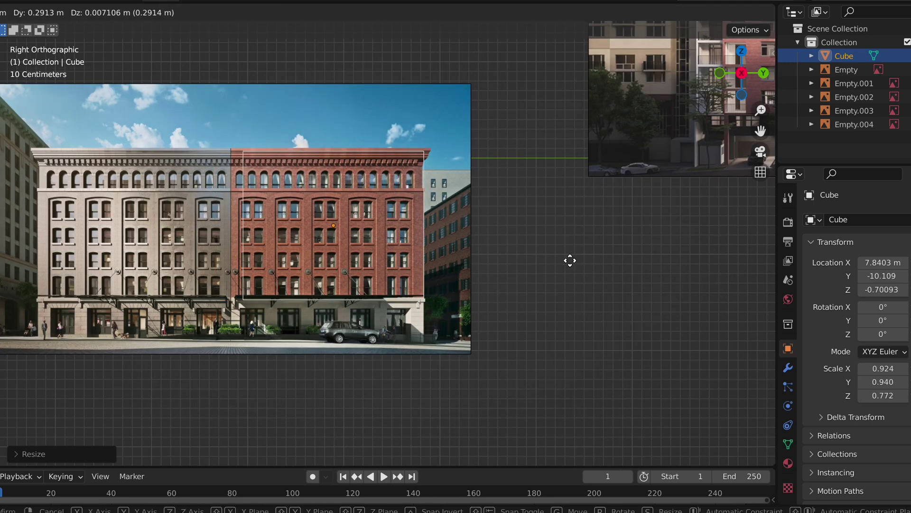
{"action": "left_click", "coordinate": [569, 261]}
{"action": "key", "text": "s"}
{"action": "key", "text": "y"}
{"action": "left_click", "coordinate": [580, 260]}
{"action": "key", "text": "g"}
{"action": "key", "text": "y"}
{"action": "left_click", "coordinate": [584, 265]}
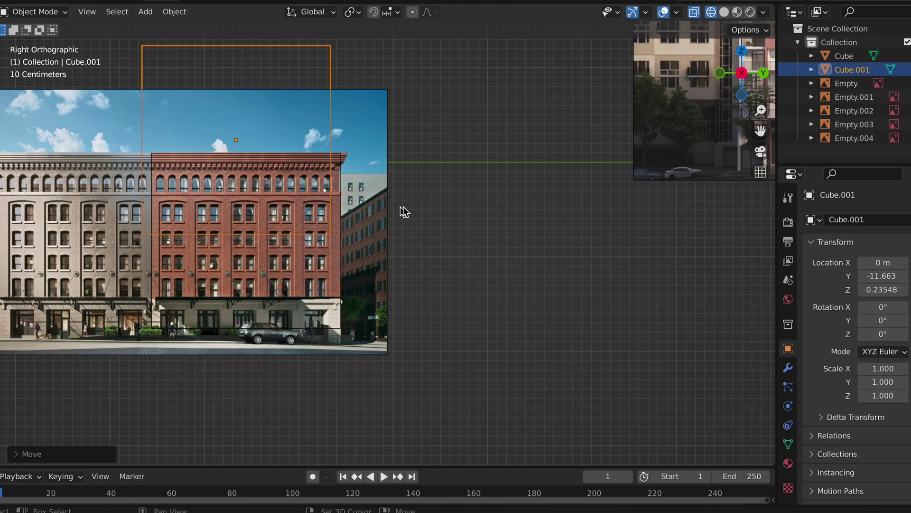
Shrink the small cube and place it over one window of the facade.
{"action": "key", "text": "s"}
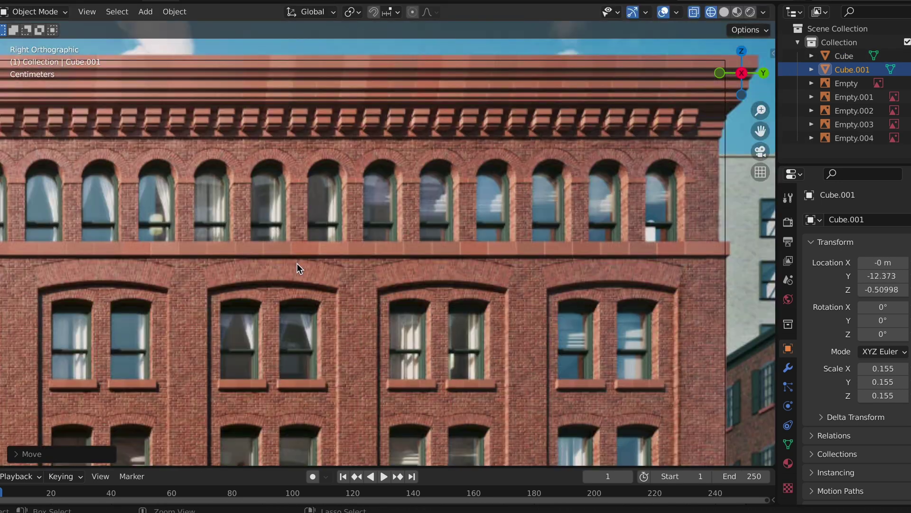
{"action": "middle_click_drag", "start_coordinate": [298, 269], "coordinate": [415, 248], "text": "shift"}
{"action": "key", "text": "g"}
{"action": "left_click", "coordinate": [412, 262]}
{"action": "key", "text": "s"}
{"action": "left_click", "coordinate": [322, 287]}
{"action": "key", "text": "g"}
{"action": "left_click", "coordinate": [314, 303]}
{"action": "key", "text": "s"}
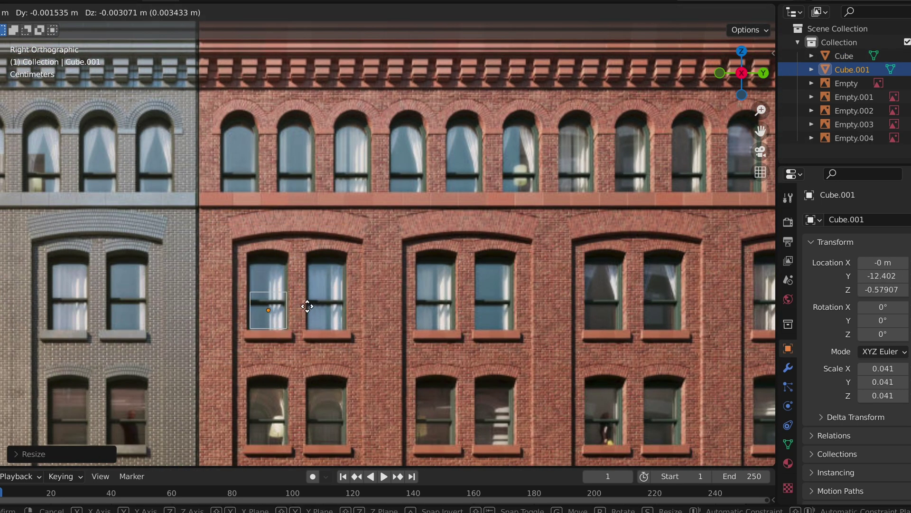
{"action": "left_click", "coordinate": [310, 308]}
In Edit Mode, raise the cube's top vertices up to the window's top.
{"action": "key", "text": "Tab"}
{"action": "left_click_drag", "start_coordinate": [233, 279], "coordinate": [311, 300]}
{"action": "key", "text": "g"}
{"action": "key", "text": "z"}
{"action": "left_click", "coordinate": [337, 260]}
{"action": "key", "text": "g"}
{"action": "key", "text": "z"}
{"action": "left_click", "coordinate": [304, 254]}
Subdivide the top edge and lift its middle vertex with proportional editing to curve it.
{"action": "right_click", "coordinate": [288, 216]}
{"action": "left_click", "coordinate": [289, 217]}
{"action": "left_click_drag", "start_coordinate": [272, 253], "coordinate": [261, 226]}
{"action": "key", "text": "o"}
{"action": "key", "text": "g"}
{"action": "key", "text": "z"}
{"action": "scroll", "coordinate": [262, 225], "scroll_direction": "up", "scroll_amount": 20}
{"action": "left_click", "coordinate": [262, 224]}
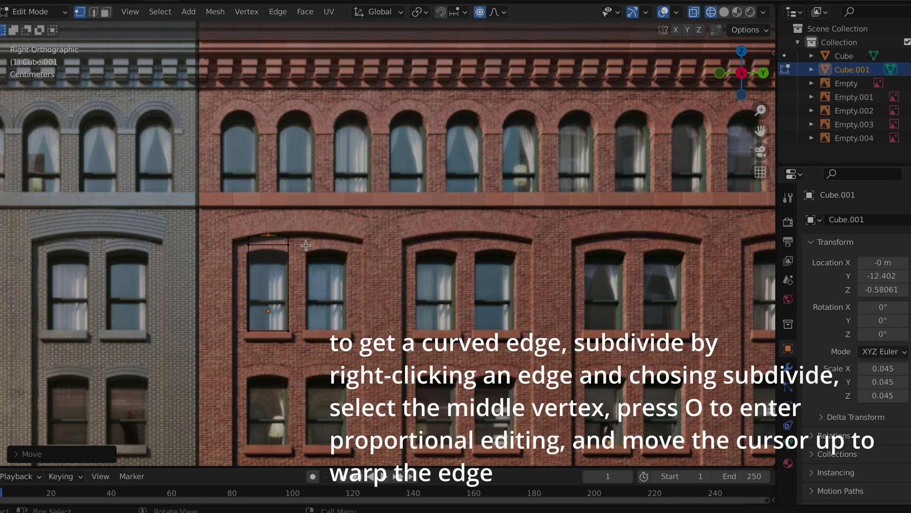
Add an Array modifier to the window frame.
{"action": "left_click", "coordinate": [788, 368]}
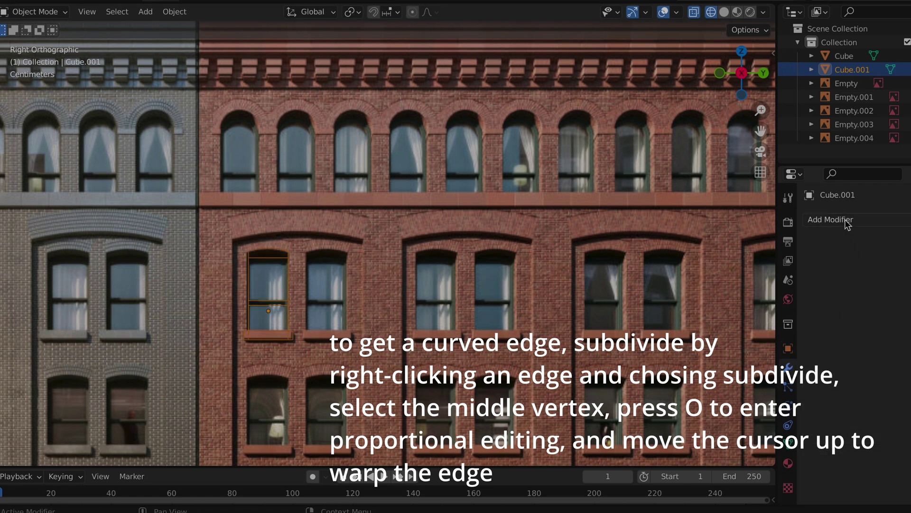
{"action": "left_click", "coordinate": [848, 222]}
{"action": "left_click", "coordinate": [696, 257]}
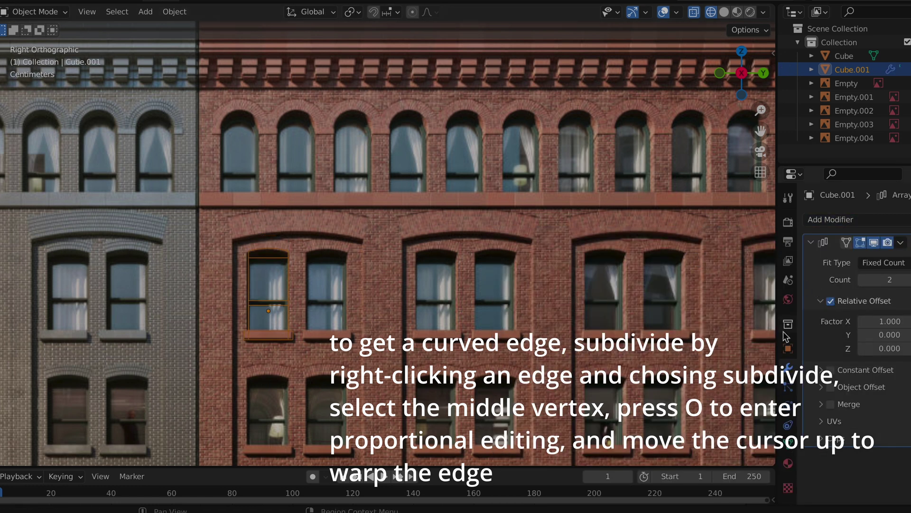
Set the array offsets (X 0, Y 1.55) and add a vertical array at Z -1.3 with count 4.
{"action": "type", "text": "0"}
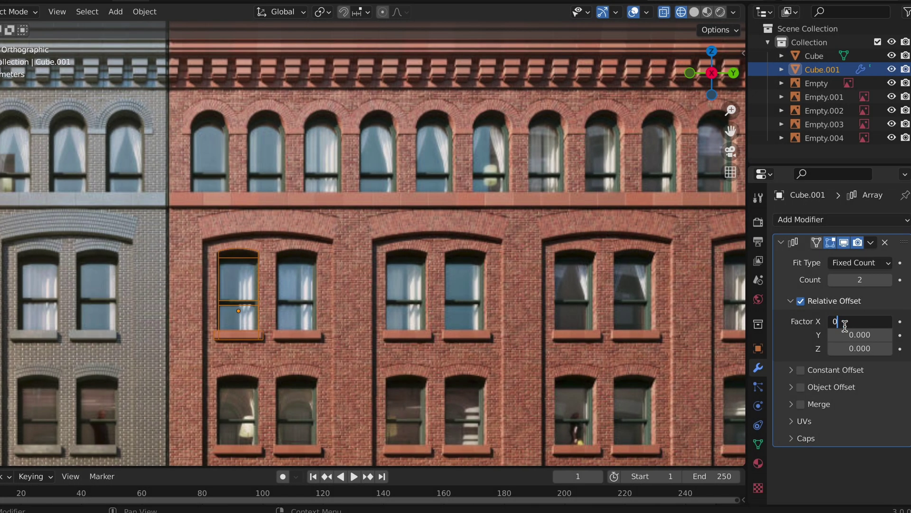
{"action": "type", "text": "1"}
{"action": "key", "text": "Return"}
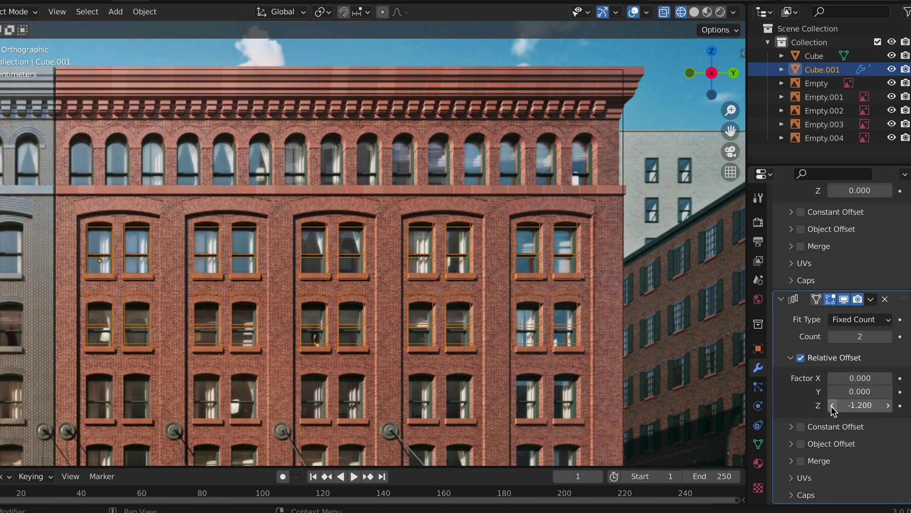
{"action": "left_click", "coordinate": [832, 406]}
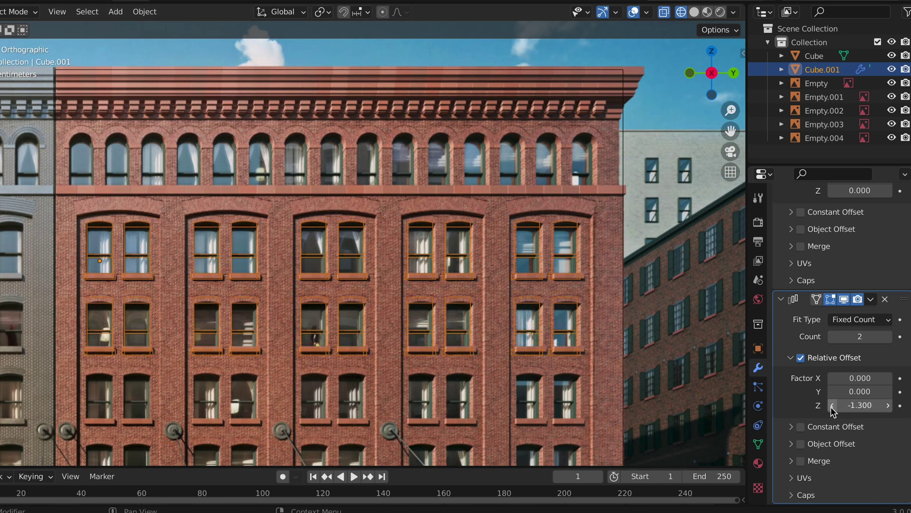
{"action": "left_click", "coordinate": [888, 337]}
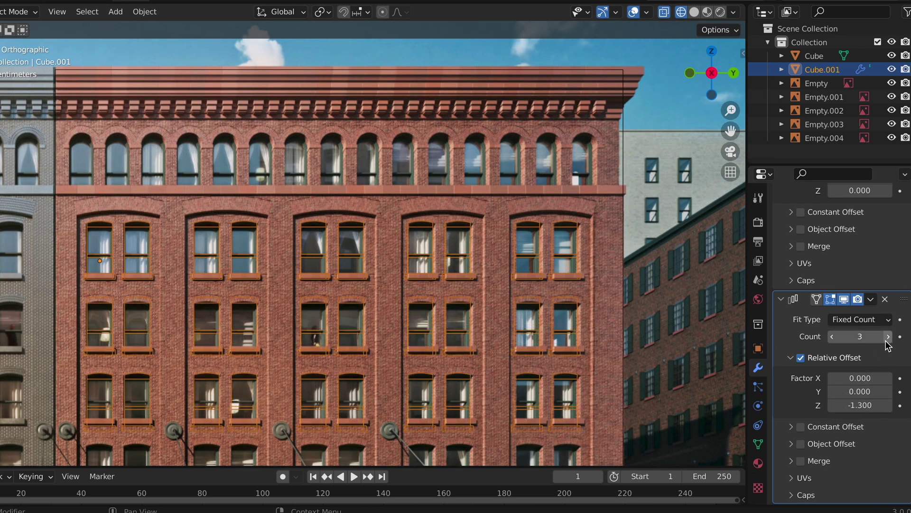
{"action": "scroll", "coordinate": [634, 369], "scroll_direction": "down", "scroll_amount": 5, "text": "shift"}
{"action": "scroll", "coordinate": [634, 369], "scroll_direction": "up", "scroll_amount": 2, "text": "shift"}
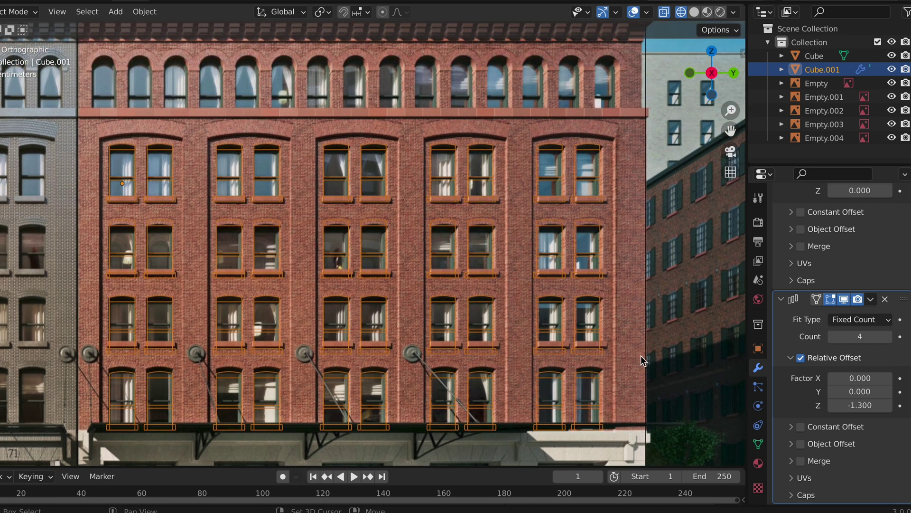
Rename the window objects to Window in the outliner.
{"action": "double_click", "coordinate": [822, 72]}
{"action": "key", "text": "Return"}
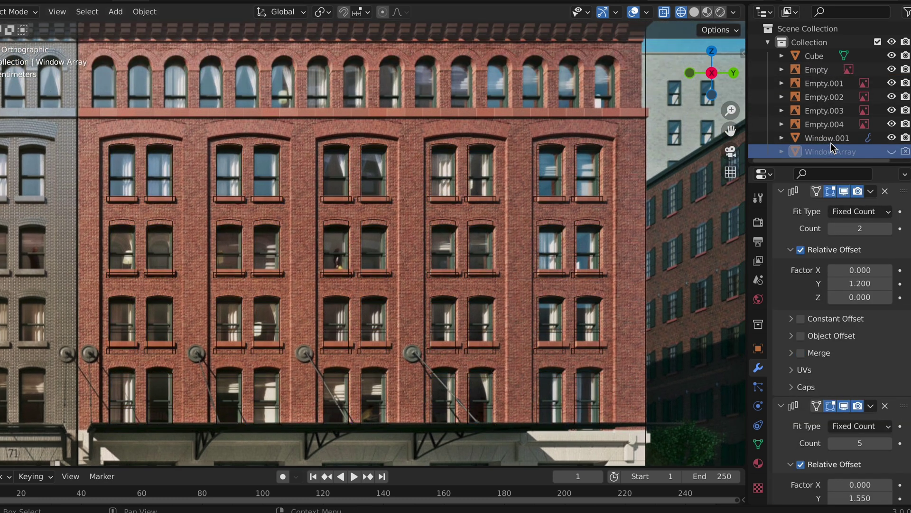
{"action": "double_click", "coordinate": [831, 141]}
{"action": "type", "text": "Window Array"}
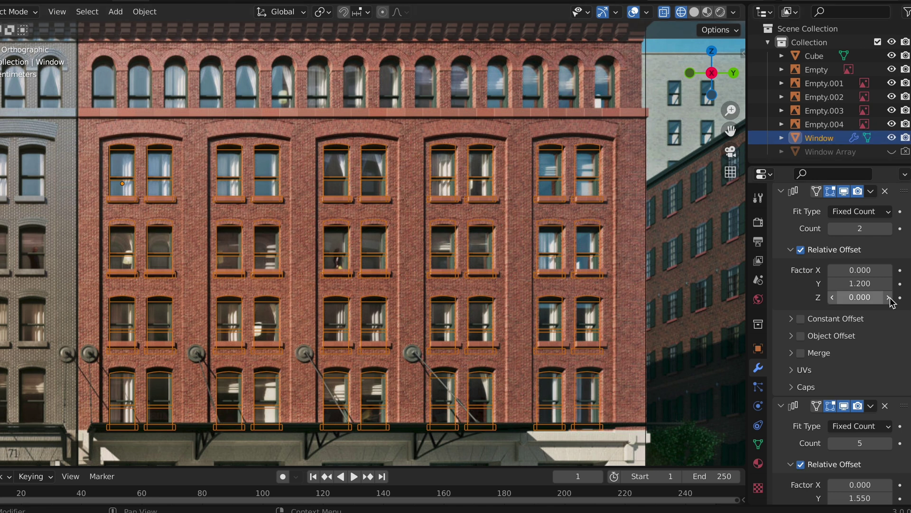
{"action": "scroll", "coordinate": [813, 247], "scroll_direction": "up", "scroll_amount": 3}
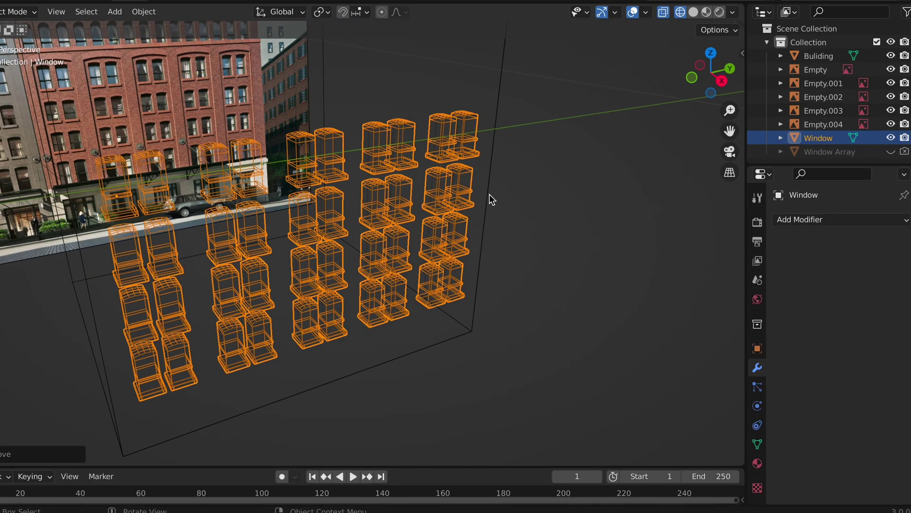
Select the brick building wall object.
{"action": "left_click", "coordinate": [489, 194]}
Add a Boolean Difference modifier using the Window object and apply it to the wall.
{"action": "left_click", "coordinate": [824, 220]}
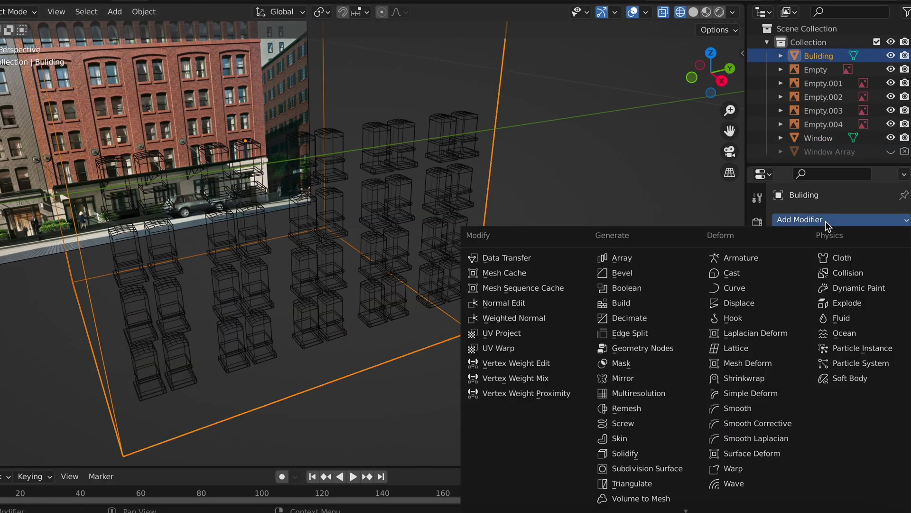
{"action": "left_click", "coordinate": [630, 290]}
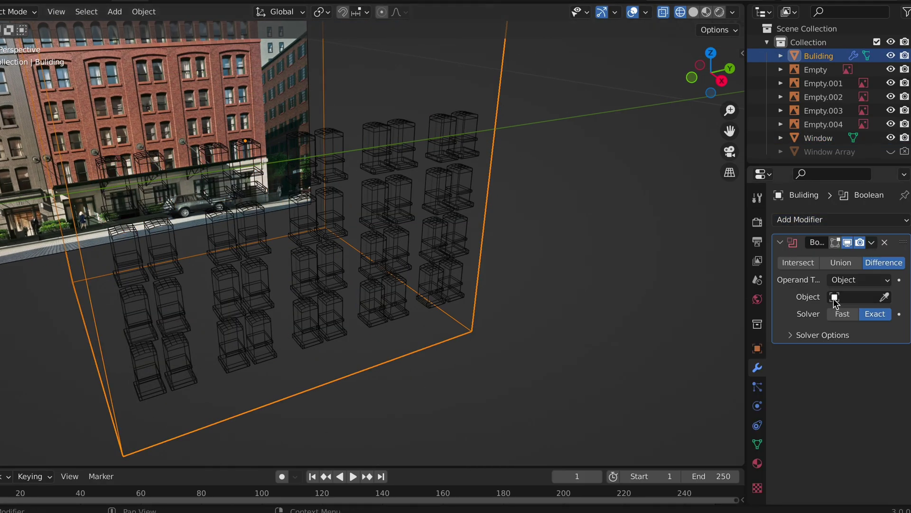
{"action": "left_click", "coordinate": [431, 194]}
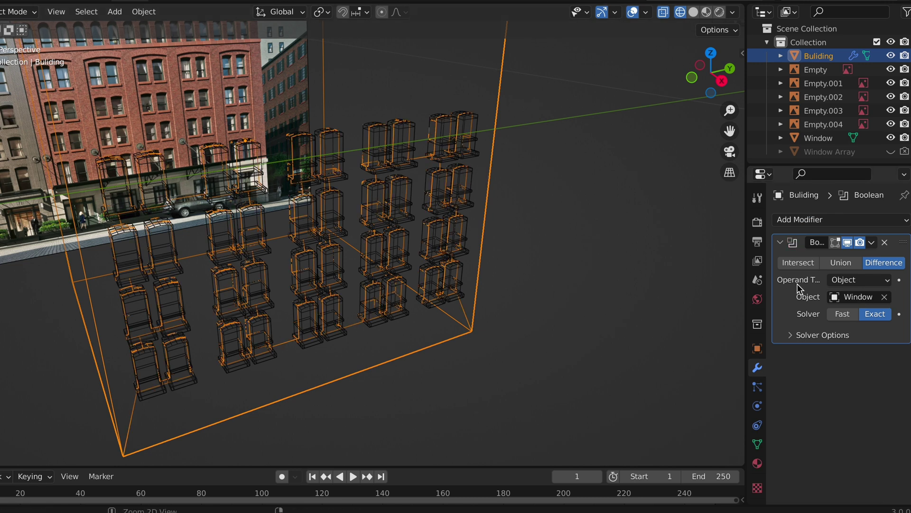
{"action": "key", "text": "ctrl+a"}
Switch to solid shading and briefly move the windows to check the cut openings.
{"action": "left_click", "coordinate": [417, 258]}
{"action": "key", "text": "shift+z"}
{"action": "key", "text": "g"}
{"action": "right_click", "coordinate": [651, 344]}
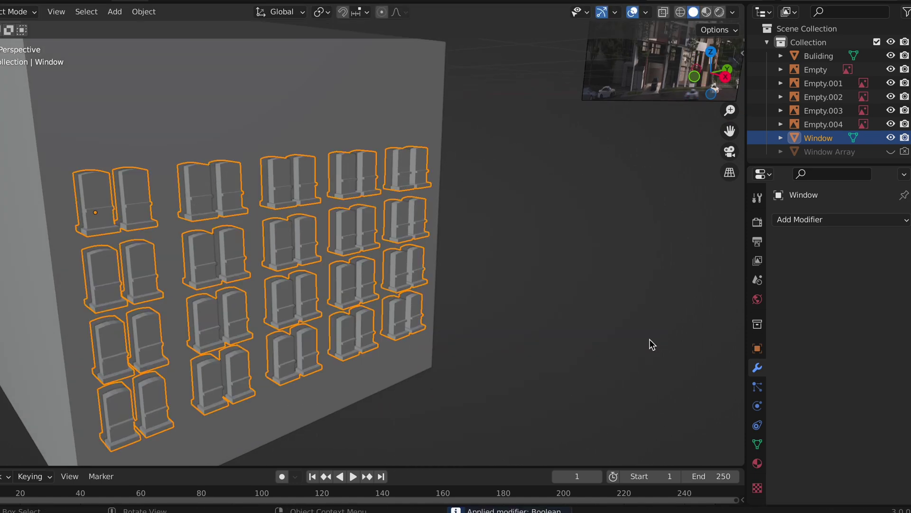
{"action": "key", "text": "s"}
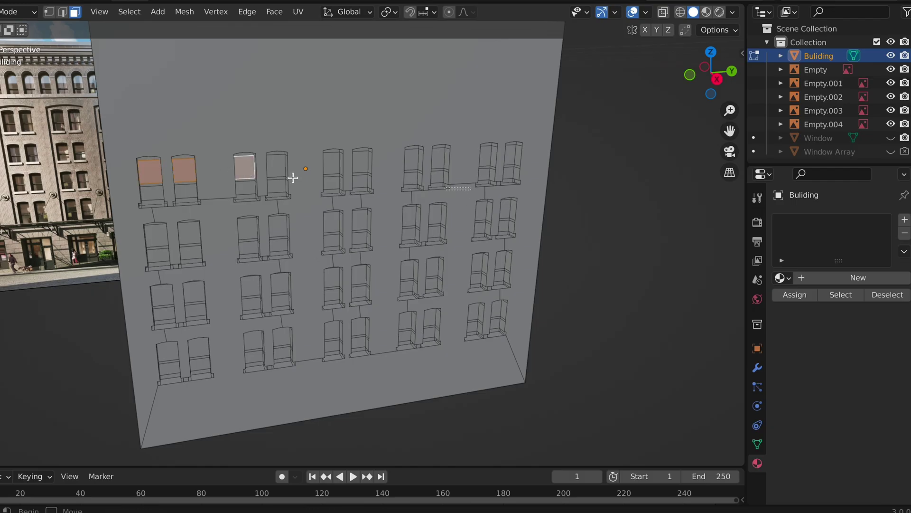
Deselect all in Edit Mode, then create three material slots: Base, Windows and Window Sills.
{"action": "key", "text": "a"}
{"action": "key", "text": "alt+a"}
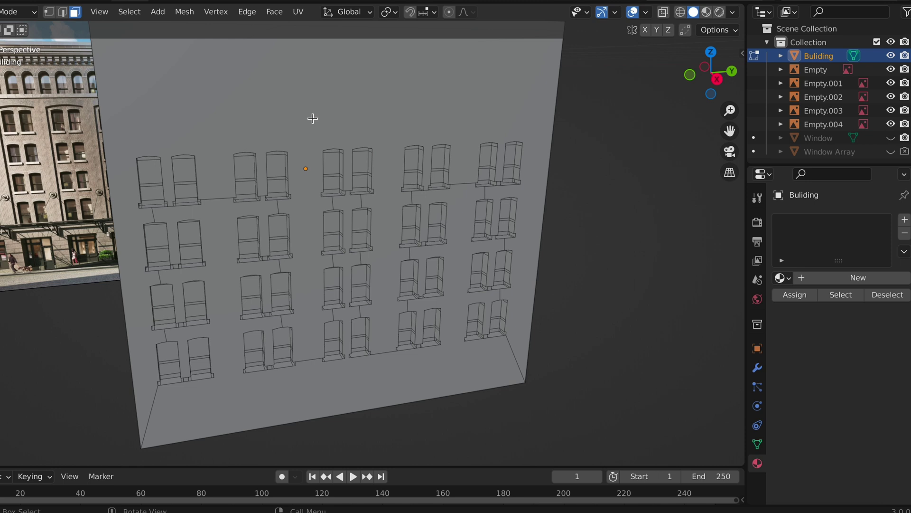
{"action": "left_click", "coordinate": [818, 278]}
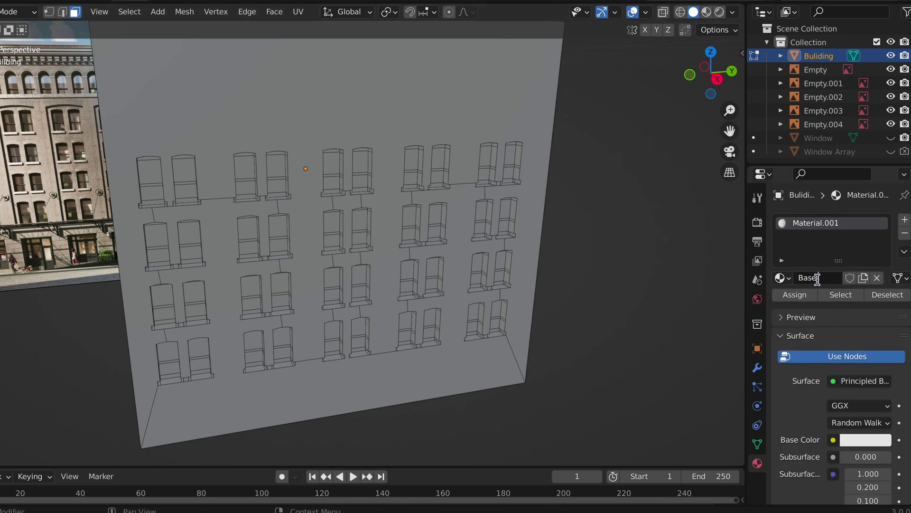
{"action": "left_click", "coordinate": [906, 224]}
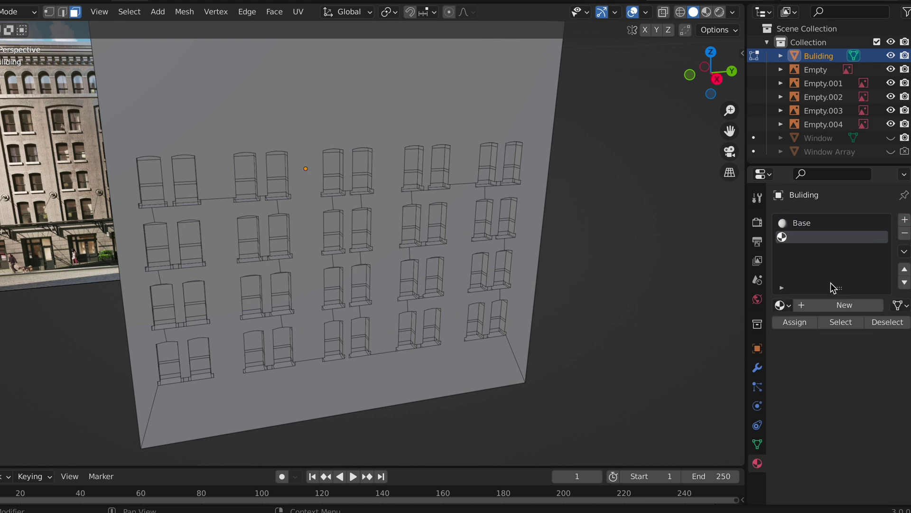
{"action": "left_click", "coordinate": [812, 306]}
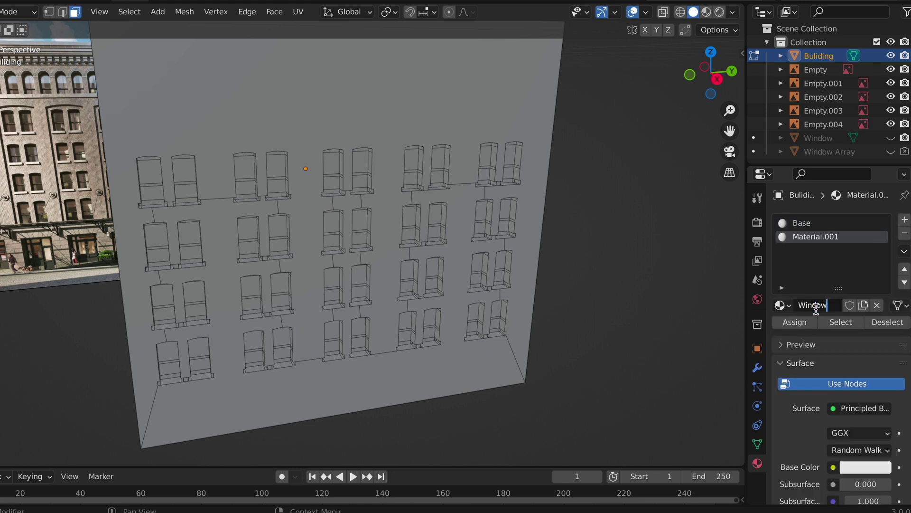
{"action": "left_click", "coordinate": [906, 222]}
{"action": "left_click", "coordinate": [830, 306]}
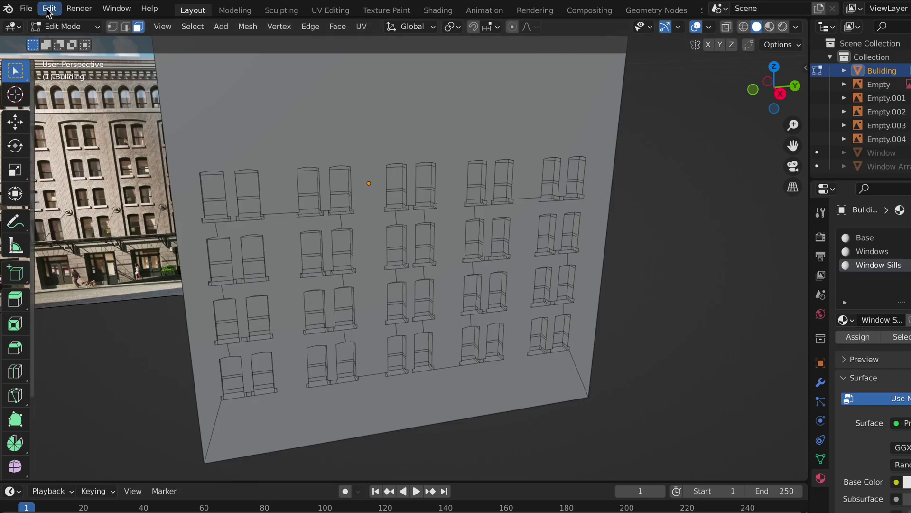
Enable the BlenderKit add-on in Preferences by searching 'blende' in Add-ons.
{"action": "left_click", "coordinate": [49, 10]}
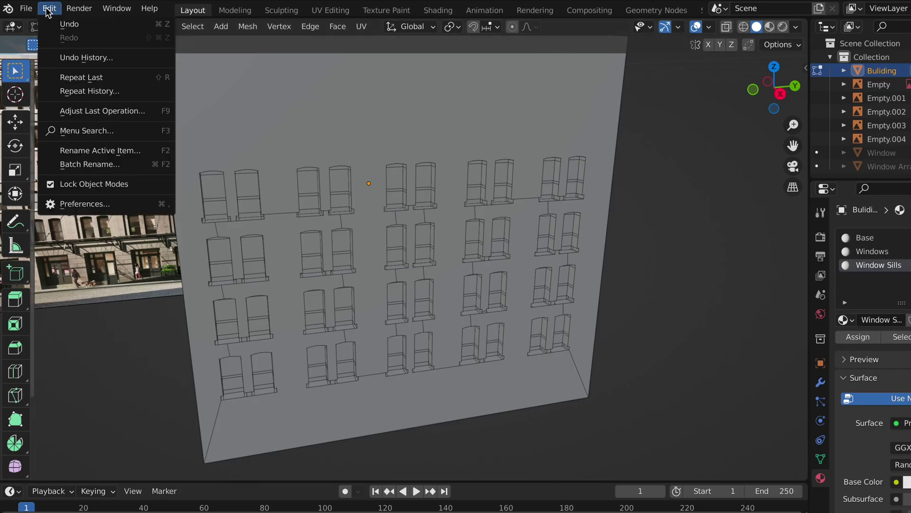
{"action": "left_click", "coordinate": [101, 204]}
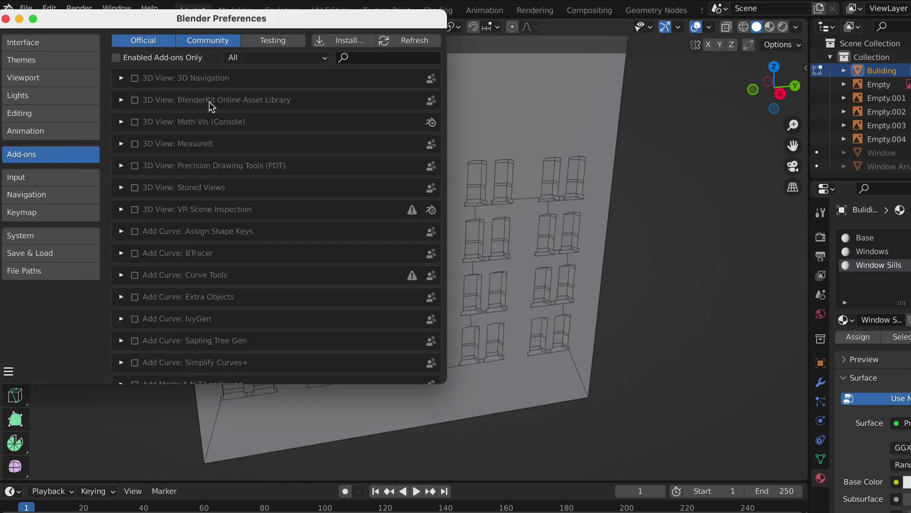
{"action": "left_click", "coordinate": [359, 57]}
{"action": "type", "text": "blender"}
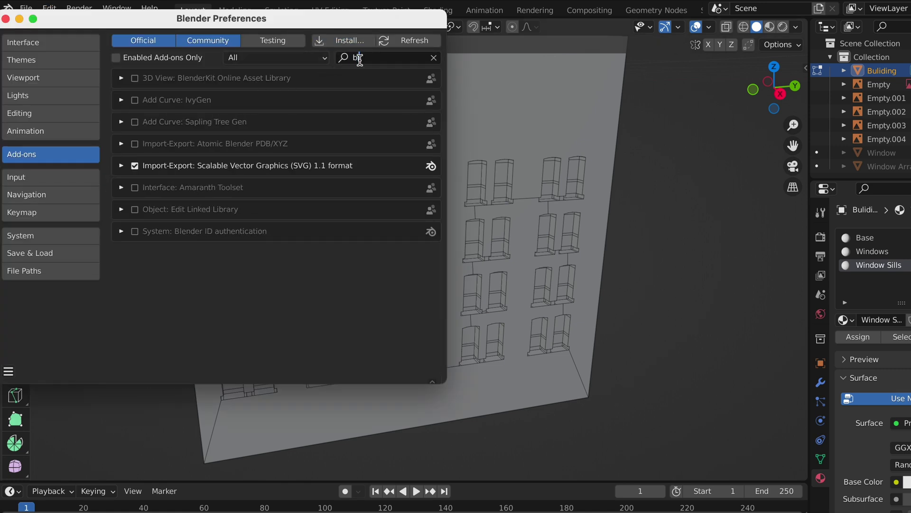
{"action": "left_click", "coordinate": [134, 79]}
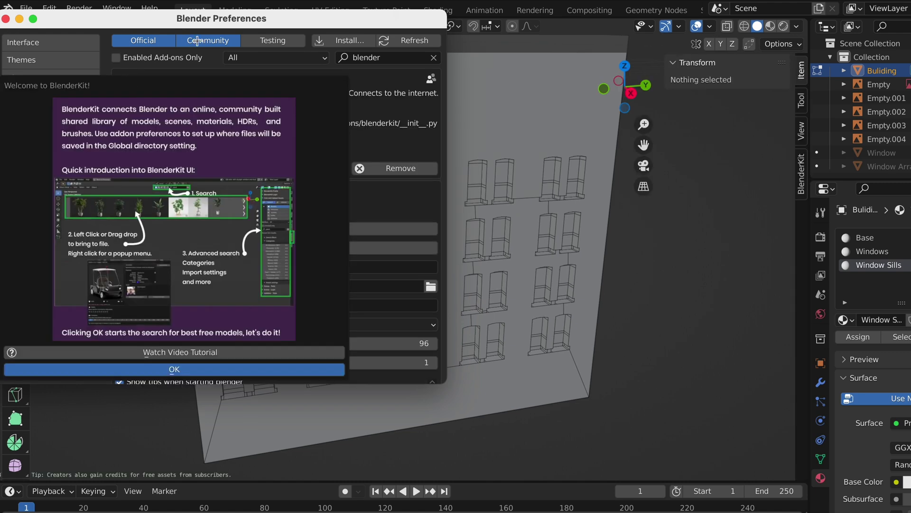
{"action": "left_click", "coordinate": [5, 19]}
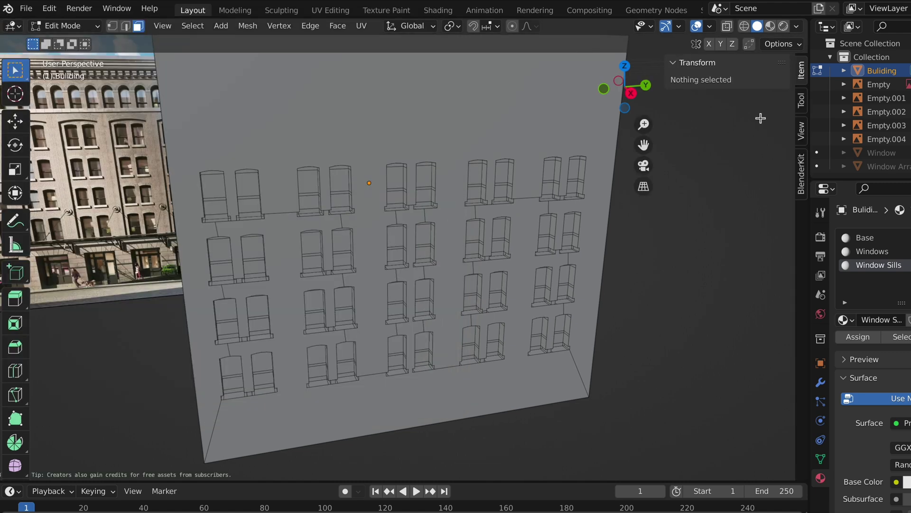
Open the BlenderKit sidebar panel and start logging in through the browser.
{"action": "key", "text": "n"}
{"action": "key", "text": "n"}
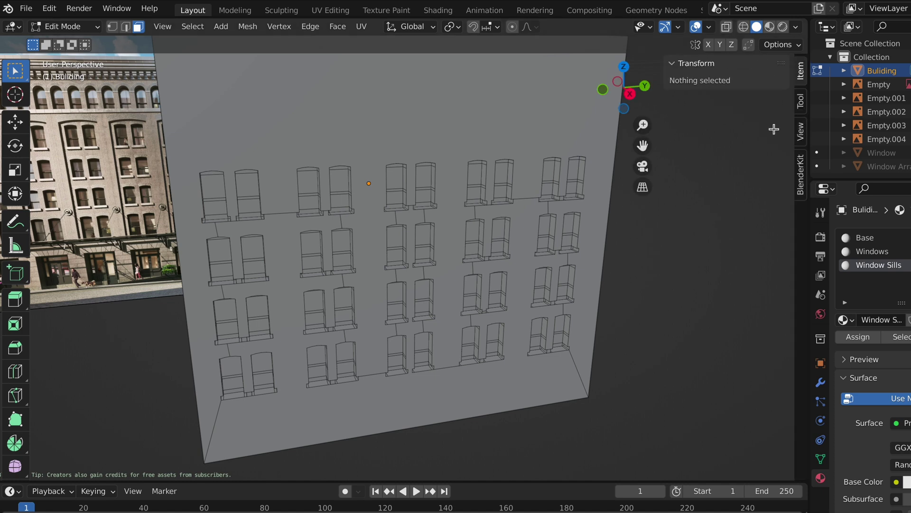
{"action": "left_click", "coordinate": [802, 107]}
{"action": "left_click", "coordinate": [802, 171]}
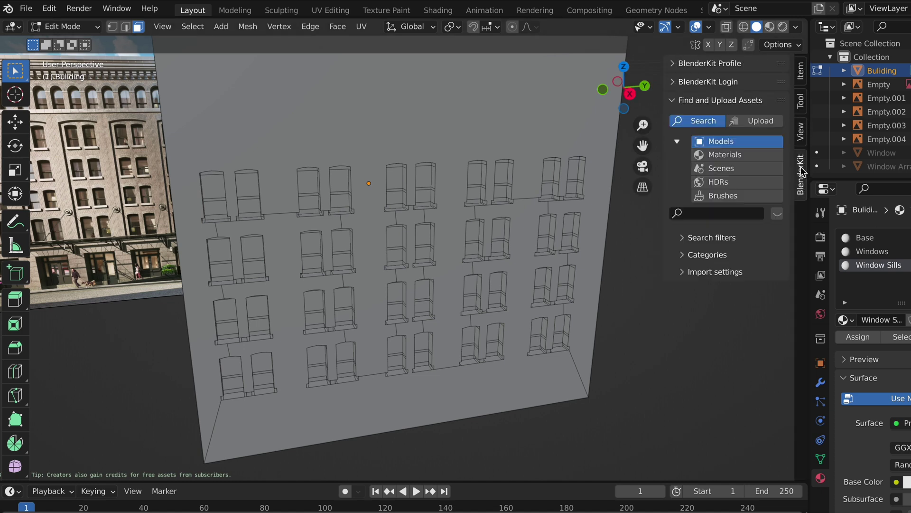
{"action": "left_click", "coordinate": [716, 82]}
{"action": "left_click", "coordinate": [722, 103]}
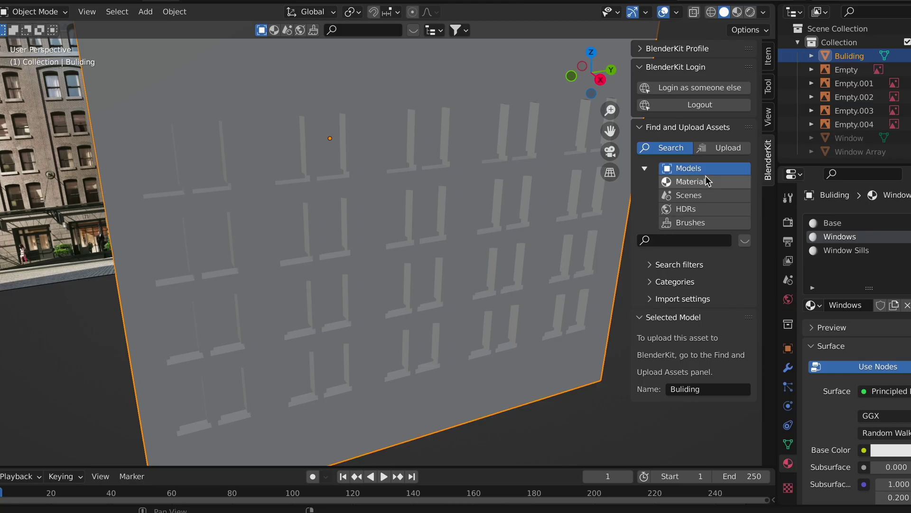
Search BlenderKit for 'car' models, then for 'brick' materials.
{"action": "left_click", "coordinate": [707, 182]}
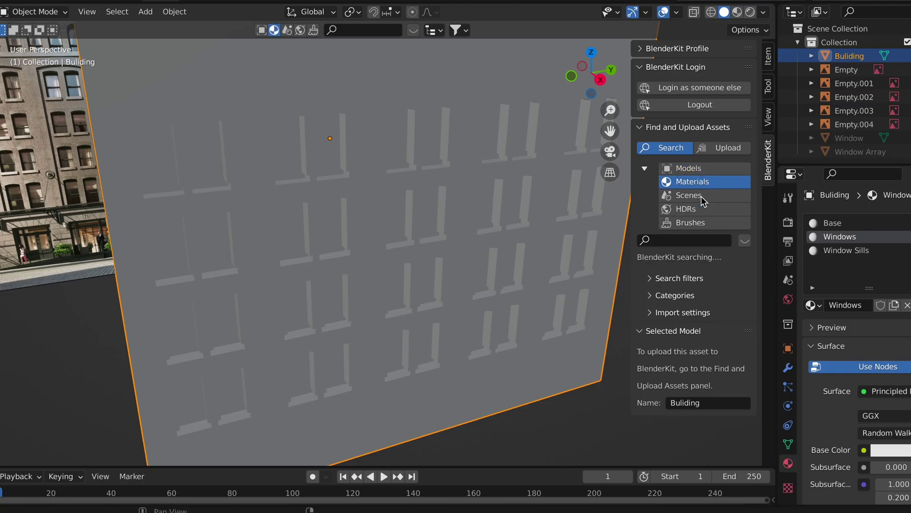
{"action": "left_click", "coordinate": [690, 169]}
{"action": "left_click", "coordinate": [680, 240]}
{"action": "type", "text": "ca"}
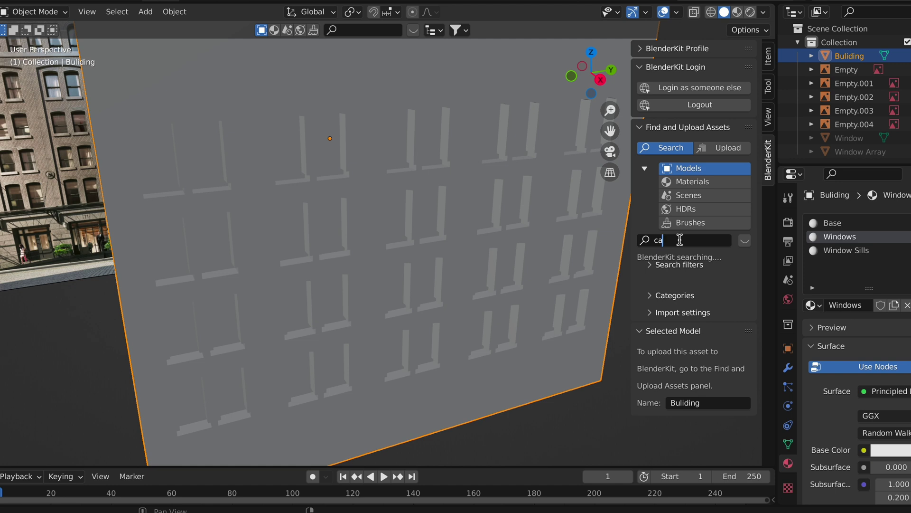
{"action": "type", "text": "r"}
{"action": "key", "text": "Return"}
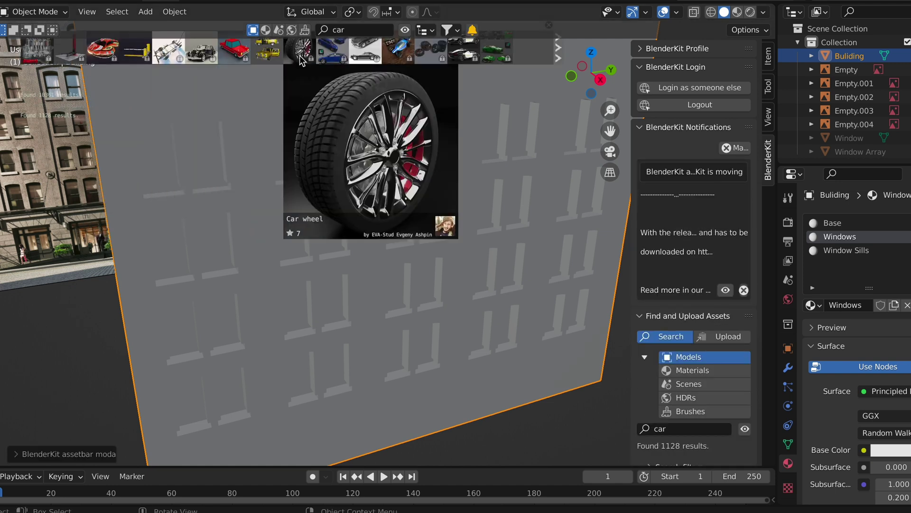
{"action": "left_click", "coordinate": [688, 430]}
{"action": "type", "text": "brick"}
{"action": "key", "text": "Return"}
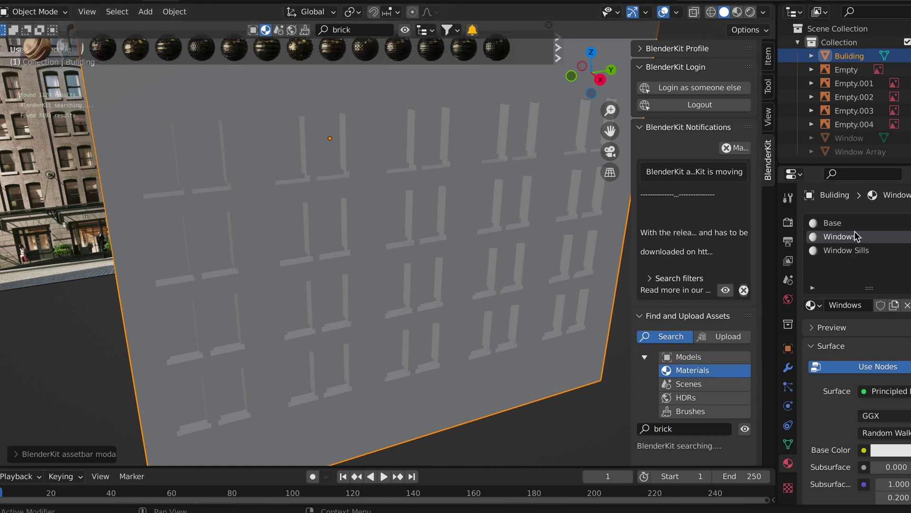
In Material Preview, replace the Base slot with the orange Bricks material on the building.
{"action": "mouse_move", "coordinate": [228, 55]}
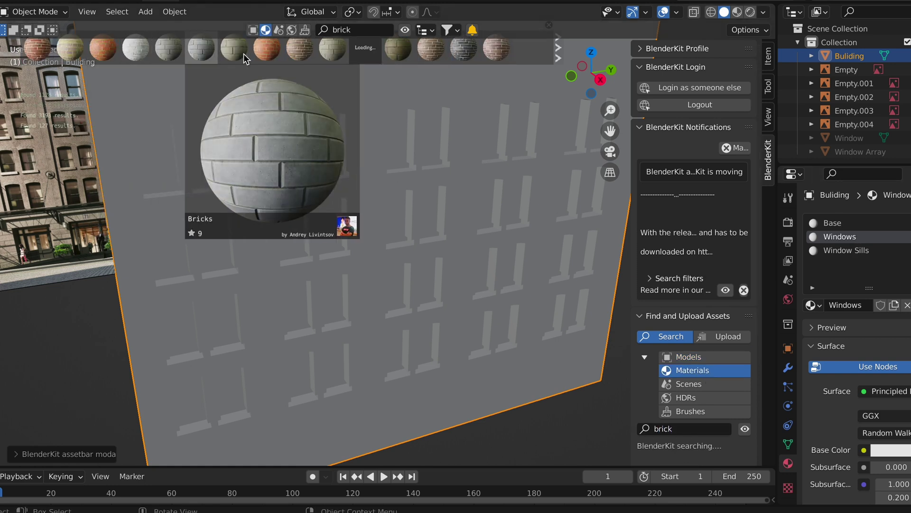
{"action": "left_click", "coordinate": [834, 224]}
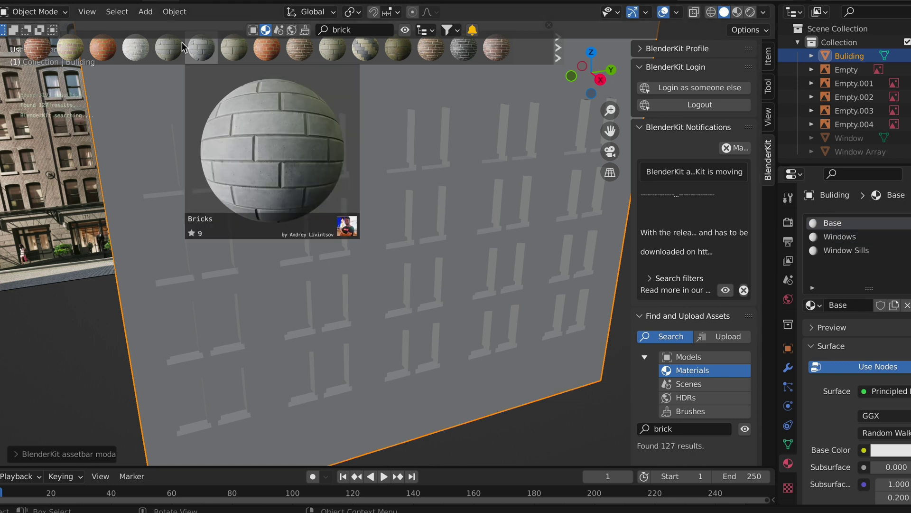
{"action": "mouse_move", "coordinate": [104, 57]}
{"action": "key", "text": "z"}
{"action": "left_click", "coordinate": [372, 271]}
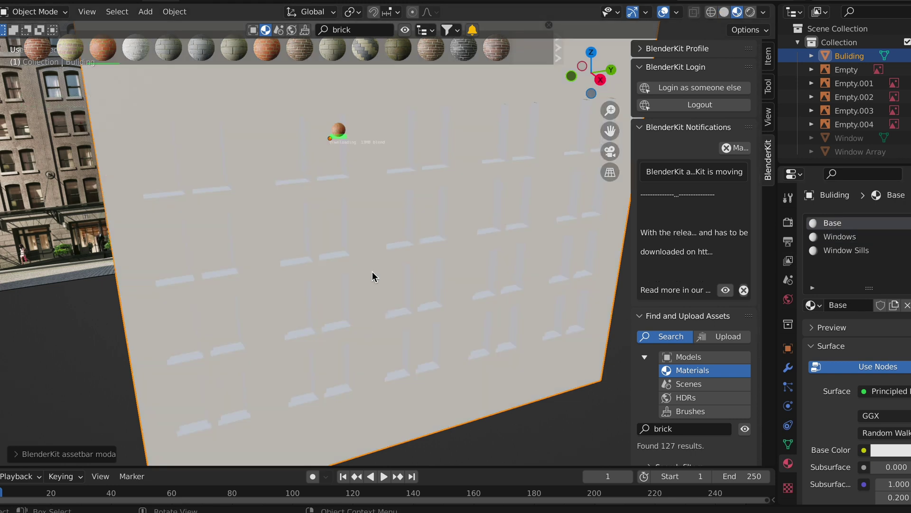
{"action": "mouse_move", "coordinate": [372, 272]}
{"action": "middle_mouse_down"}
{"action": "mouse_move", "coordinate": [403, 276]}
{"action": "mouse_move", "coordinate": [393, 275]}
{"action": "mouse_move", "coordinate": [469, 325]}
{"action": "mouse_move", "coordinate": [489, 354]}
{"action": "middle_mouse_up"}
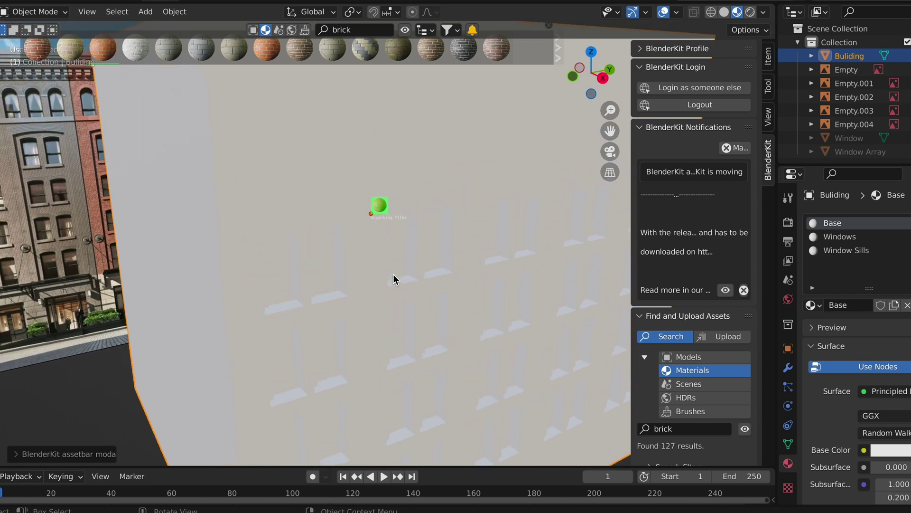
{"action": "scroll", "coordinate": [393, 274], "scroll_direction": "down", "scroll_amount": 2, "text": "ctrl"}
{"action": "scroll", "coordinate": [393, 274], "scroll_direction": "down", "scroll_amount": 2, "text": "ctrl"}
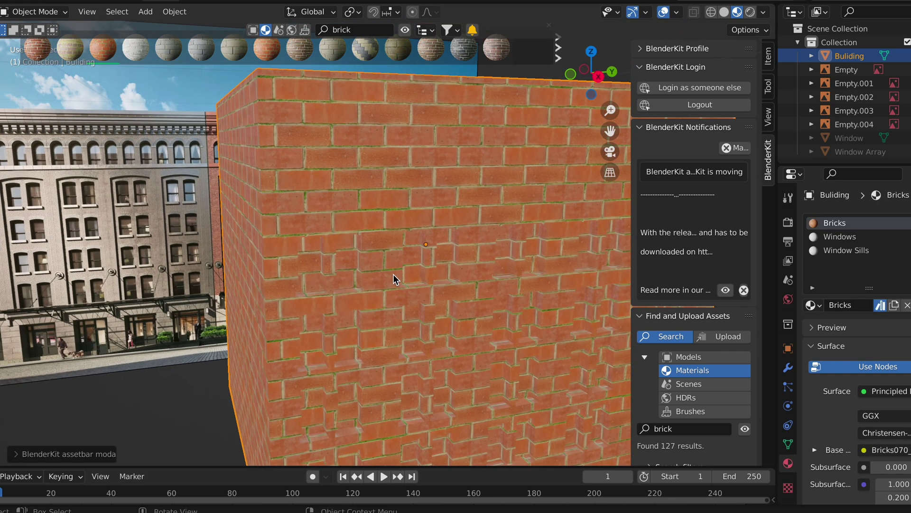
{"action": "key", "text": "Tab"}
In solid shading, select all windows by similar perimeter and assign Window Glass in the Windows slot.
{"action": "key", "text": "z"}
{"action": "left_click", "coordinate": [610, 248]}
{"action": "left_click", "coordinate": [315, 252]}
{"action": "middle_click_drag", "start_coordinate": [313, 276], "coordinate": [287, 241]}
{"action": "left_click", "coordinate": [161, 12]}
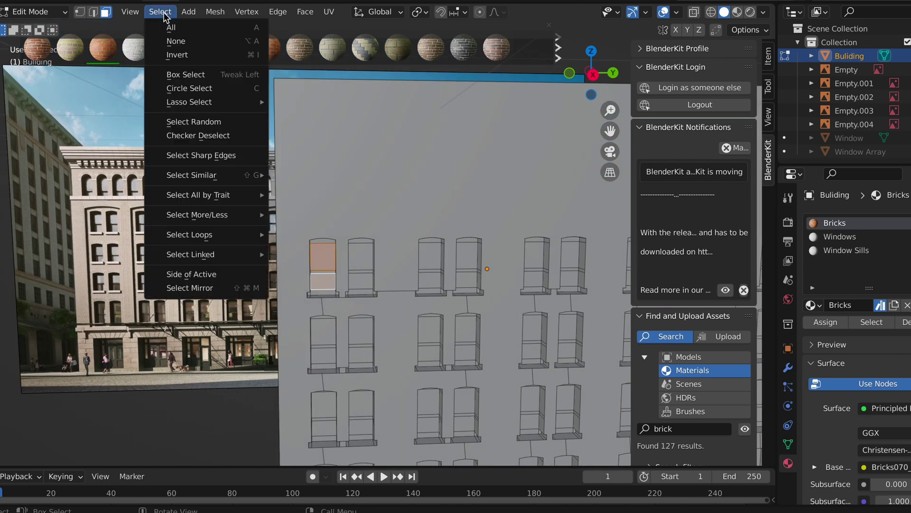
{"action": "mouse_move", "coordinate": [259, 178]}
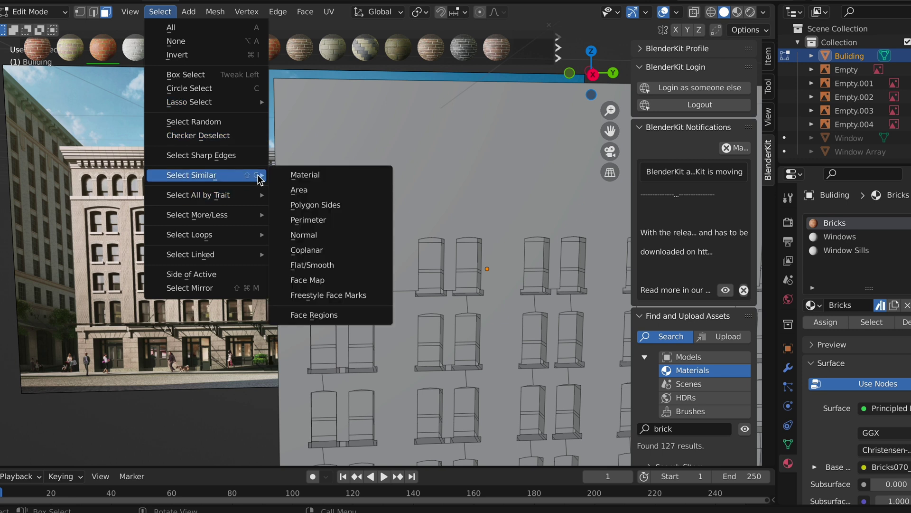
{"action": "left_click", "coordinate": [320, 226]}
{"action": "middle_click_drag", "start_coordinate": [403, 293], "coordinate": [397, 290], "text": "shift"}
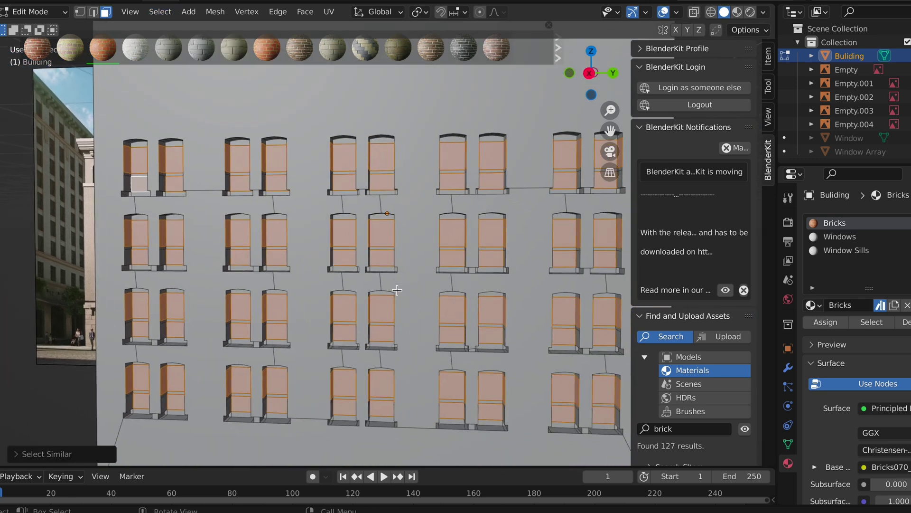
{"action": "left_click", "coordinate": [868, 235]}
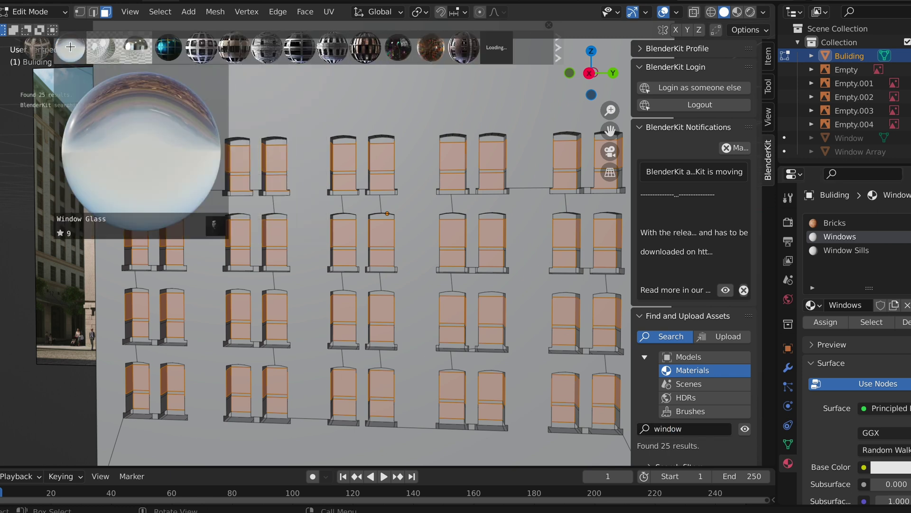
{"action": "left_click", "coordinate": [71, 51]}
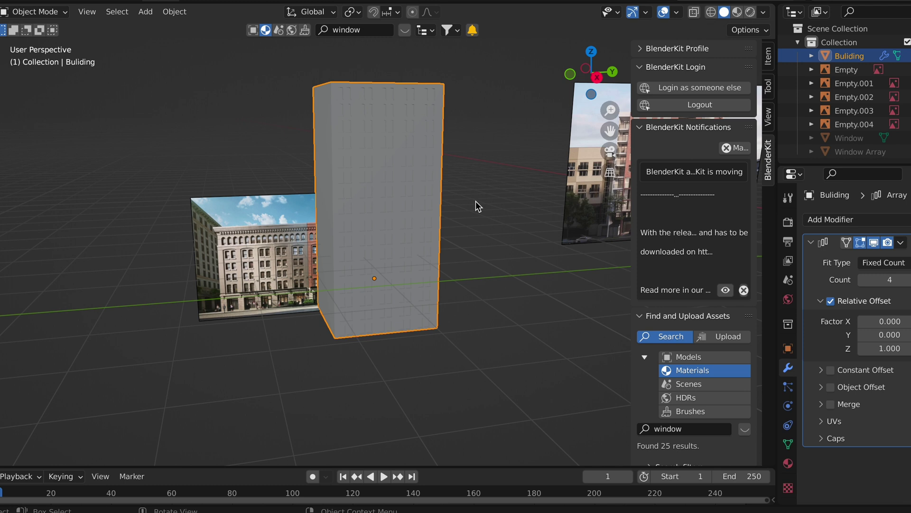
Check the front and side orthographic views, enter Edit Mode, and set a 21-cut loop cut.
{"action": "left_click", "coordinate": [571, 75]}
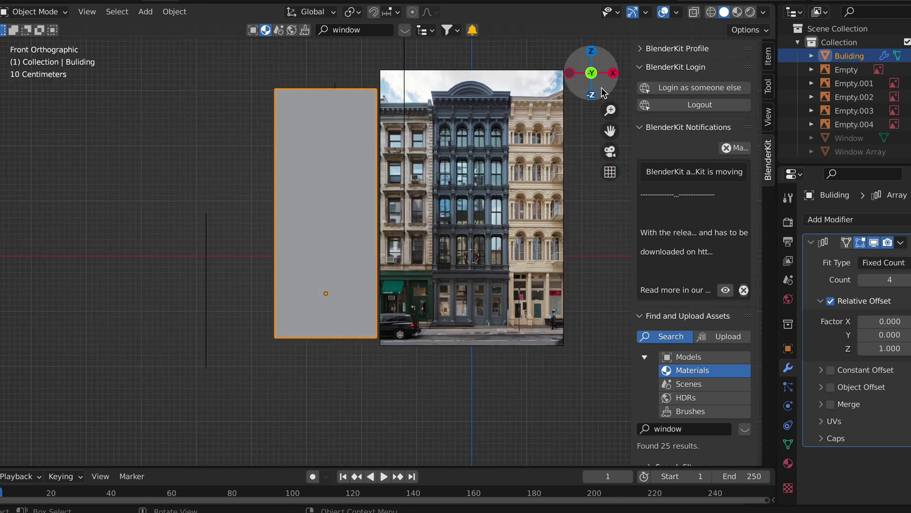
{"action": "left_click", "coordinate": [614, 74]}
{"action": "key", "text": "Tab"}
{"action": "scroll", "coordinate": [401, 314], "scroll_direction": "up", "scroll_amount": 7}
{"action": "scroll", "coordinate": [400, 314], "scroll_direction": "down", "scroll_amount": 1}
{"action": "middle_click_drag", "start_coordinate": [401, 313], "coordinate": [402, 314]}
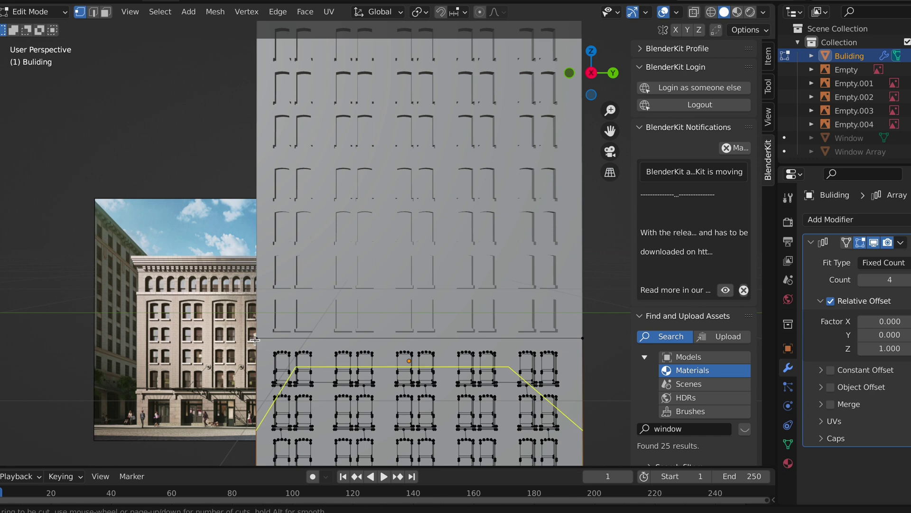
{"action": "key", "text": "1"}
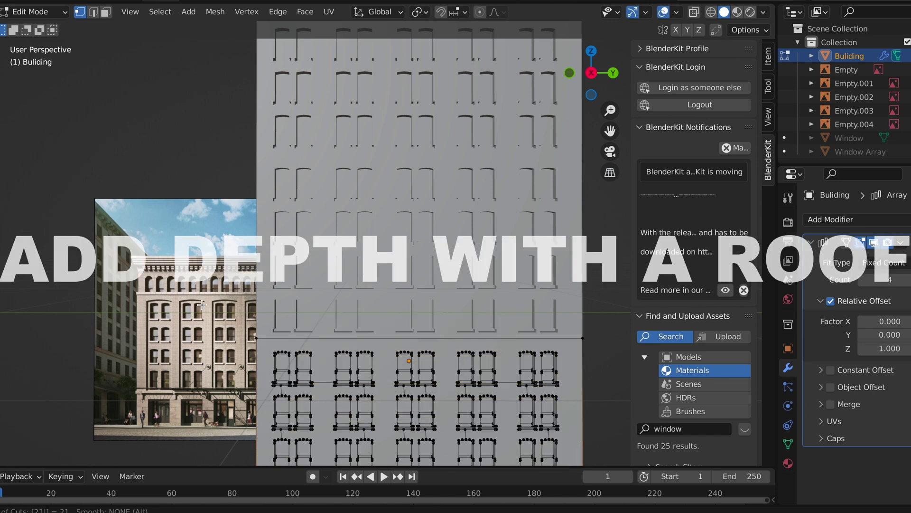
{"action": "key", "text": "z"}
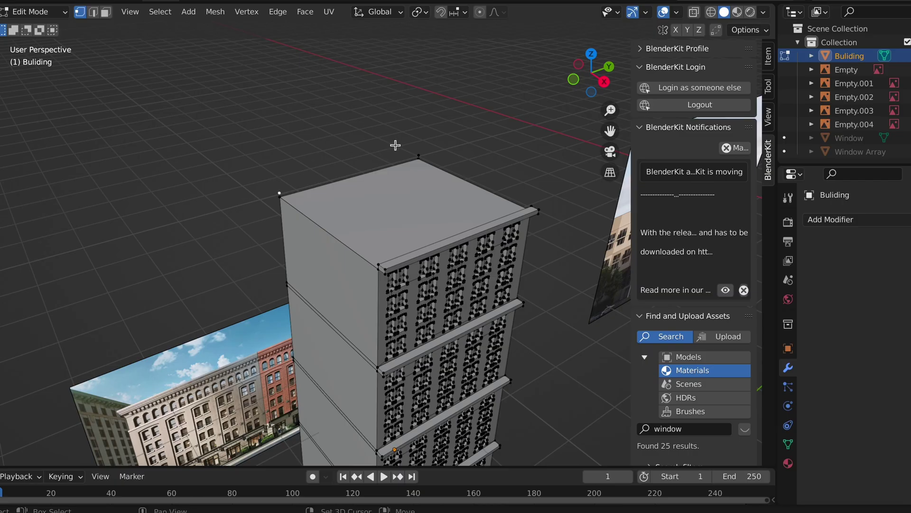
Delete the selected front geometry, then step the roof with repeated insets and extrusions.
{"action": "key", "text": "x"}
{"action": "left_click", "coordinate": [395, 133]}
{"action": "middle_click_drag", "start_coordinate": [423, 185], "coordinate": [472, 206]}
{"action": "key", "text": "i"}
{"action": "left_click", "coordinate": [414, 191]}
{"action": "key", "text": "e"}
{"action": "left_click", "coordinate": [471, 213]}
{"action": "key", "text": "i"}
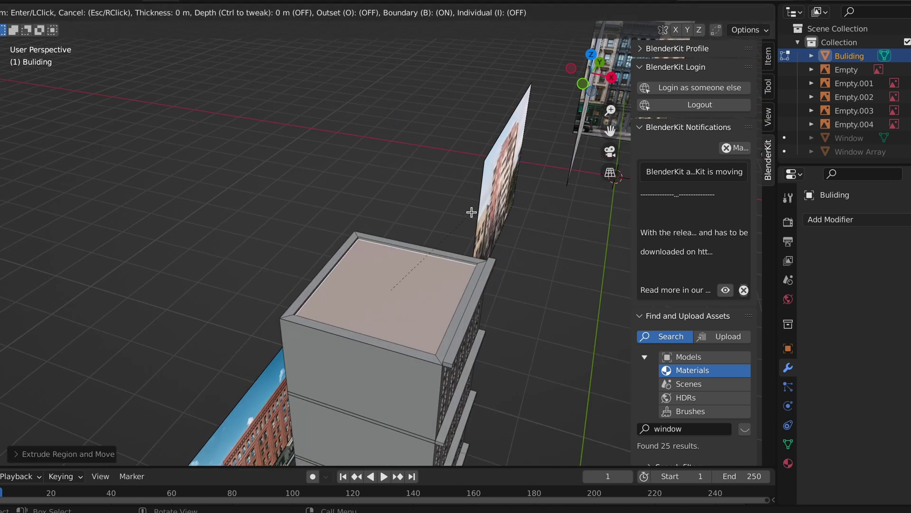
{"action": "left_click", "coordinate": [469, 215]}
{"action": "key", "text": "e"}
{"action": "left_click", "coordinate": [472, 209]}
{"action": "key", "text": "i"}
{"action": "left_click", "coordinate": [472, 209]}
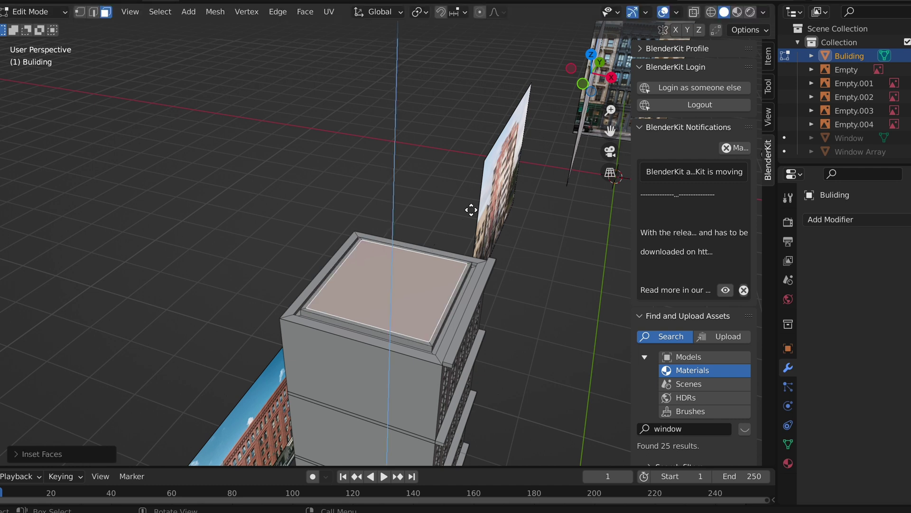
{"action": "key", "text": "e"}
{"action": "left_click", "coordinate": [472, 208]}
{"action": "key", "text": "i"}
{"action": "left_click", "coordinate": [473, 206]}
{"action": "key", "text": "e"}
{"action": "left_click", "coordinate": [476, 212]}
Subdivide the roof top twice into a 4x4 grid and select one corner face.
{"action": "middle_click_drag", "start_coordinate": [476, 212], "coordinate": [475, 215]}
{"action": "right_click", "coordinate": [476, 214]}
{"action": "left_click", "coordinate": [475, 214]}
{"action": "right_click", "coordinate": [475, 215]}
{"action": "left_click", "coordinate": [476, 214]}
{"action": "left_click", "coordinate": [310, 290]}
{"action": "middle_click_drag", "start_coordinate": [311, 290], "coordinate": [414, 266]}
Extrude the corner face into a raised access box with an inset doorway, then leave Edit Mode.
{"action": "key", "text": "e"}
{"action": "left_click", "coordinate": [429, 246]}
{"action": "key", "text": "i"}
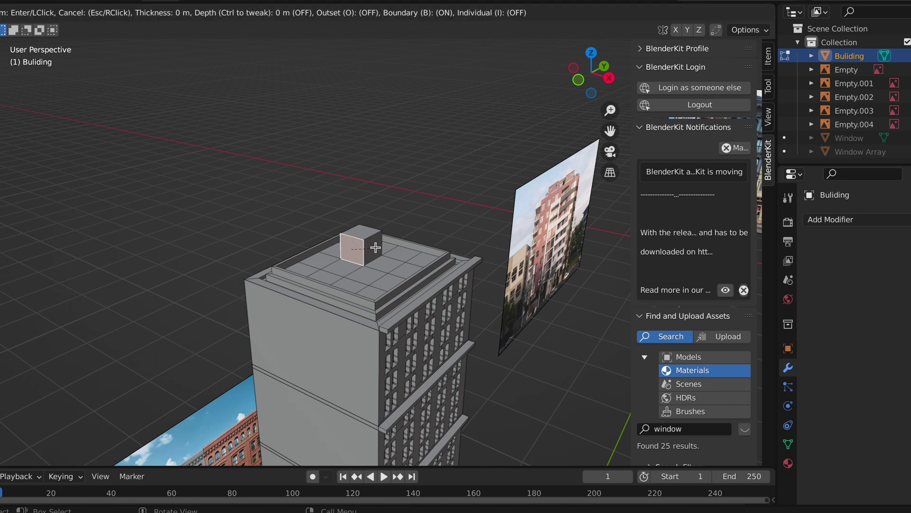
{"action": "left_click", "coordinate": [456, 238]}
{"action": "key", "text": "g"}
{"action": "key", "text": "z"}
{"action": "left_click", "coordinate": [456, 242]}
{"action": "key", "text": "e"}
{"action": "left_click", "coordinate": [434, 246]}
{"action": "key", "text": "Tab"}
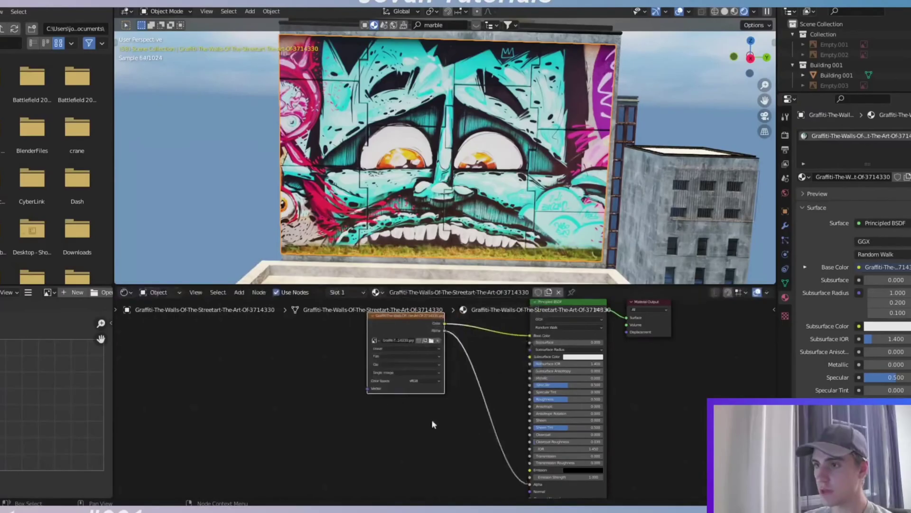
Link the image's Alpha output and lower the Principled BSDF Alpha to about 0.618.
{"action": "left_click_drag", "start_coordinate": [432, 423], "coordinate": [503, 478]}
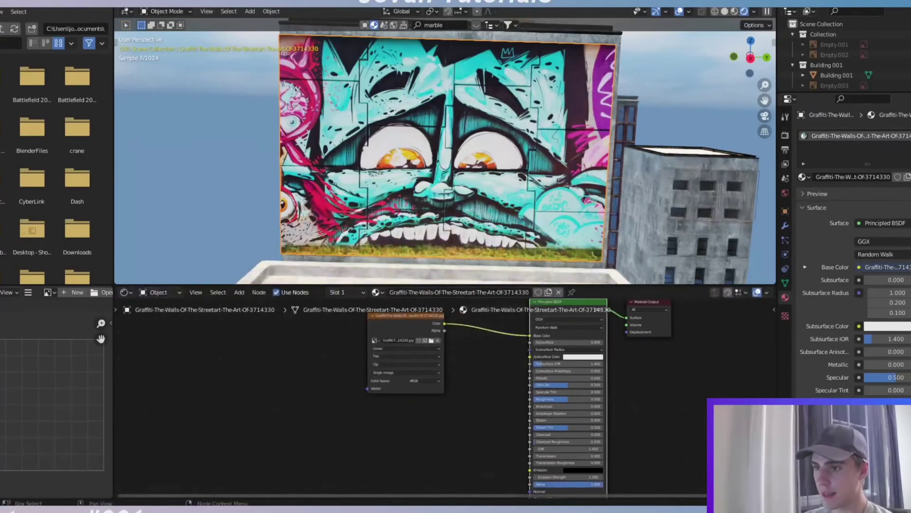
{"action": "left_click_drag", "start_coordinate": [565, 485], "coordinate": [538, 485]}
{"action": "left_click", "coordinate": [578, 485]}
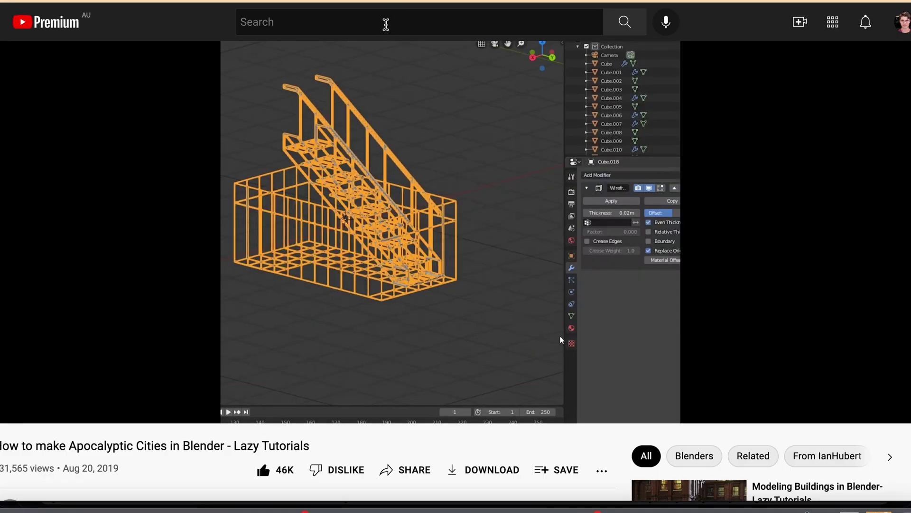
Search YouTube for the Lazy Tutorials creator by name.
{"action": "left_click", "coordinate": [385, 24]}
{"action": "type", "text": "ian hubert"}
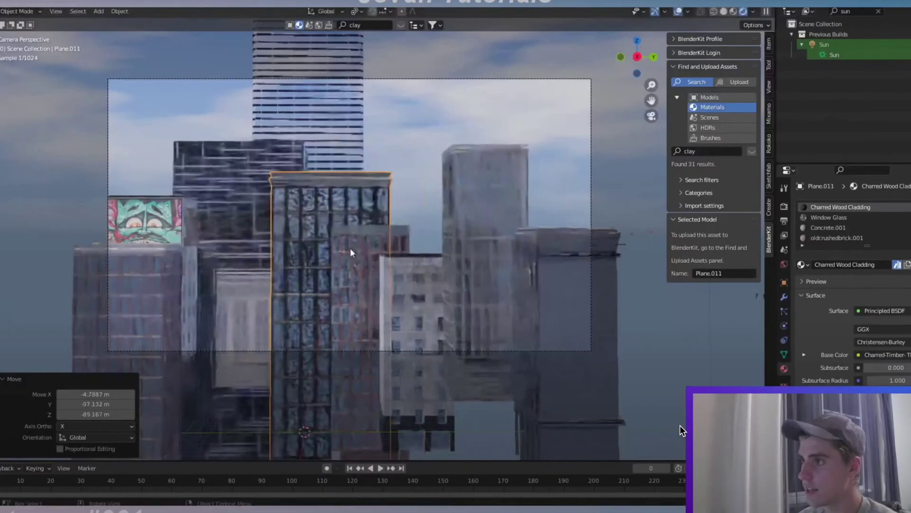
Reposition the Plane.011 tower, then select Building.009 and move it along X.
{"action": "key", "text": "g"}
{"action": "left_click", "coordinate": [385, 233]}
{"action": "left_click", "coordinate": [273, 300]}
{"action": "middle_click_drag", "start_coordinate": [330, 255], "coordinate": [217, 168]}
{"action": "key", "text": "g"}
{"action": "key", "text": "x"}
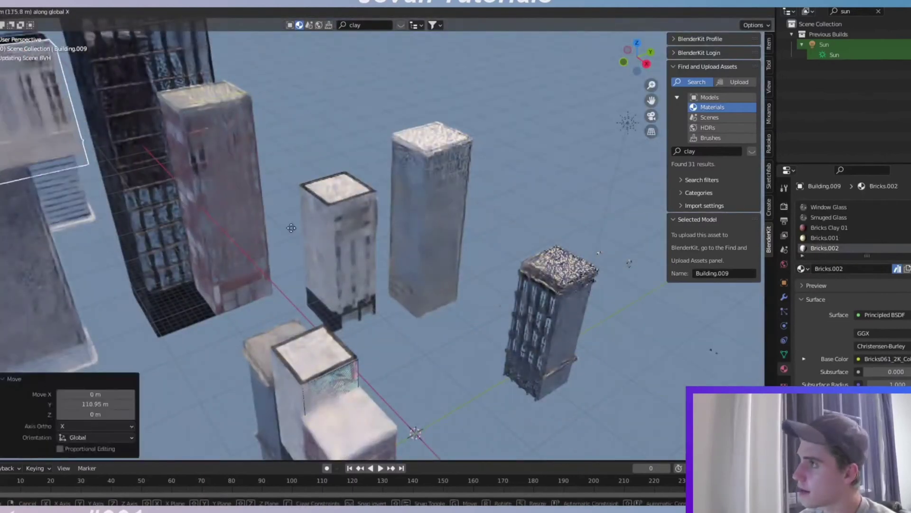